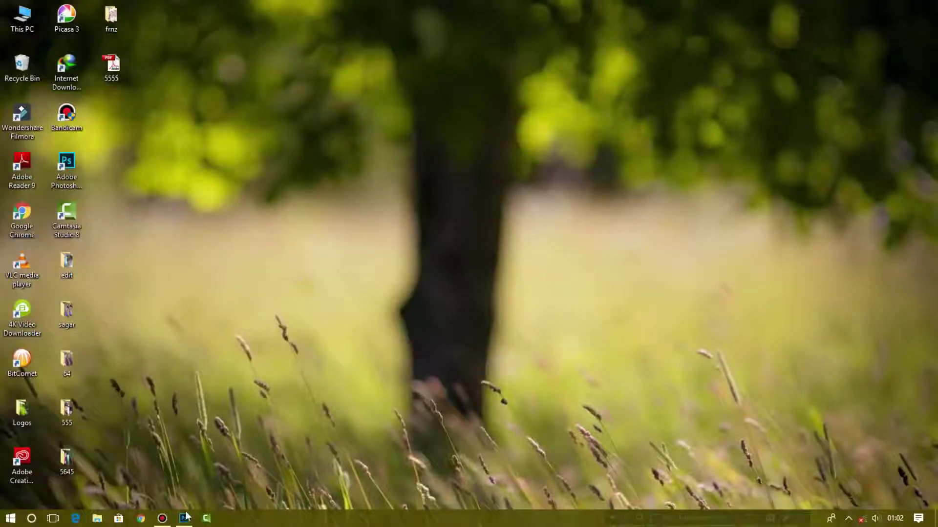
Step: Restore the Photoshop window with the riverside portrait from the Windows taskbar
click(183, 519)
Step: Extend the Quick Selection across the lower railing, drop the bottom rail strip, and zoom in
click(11, 107)
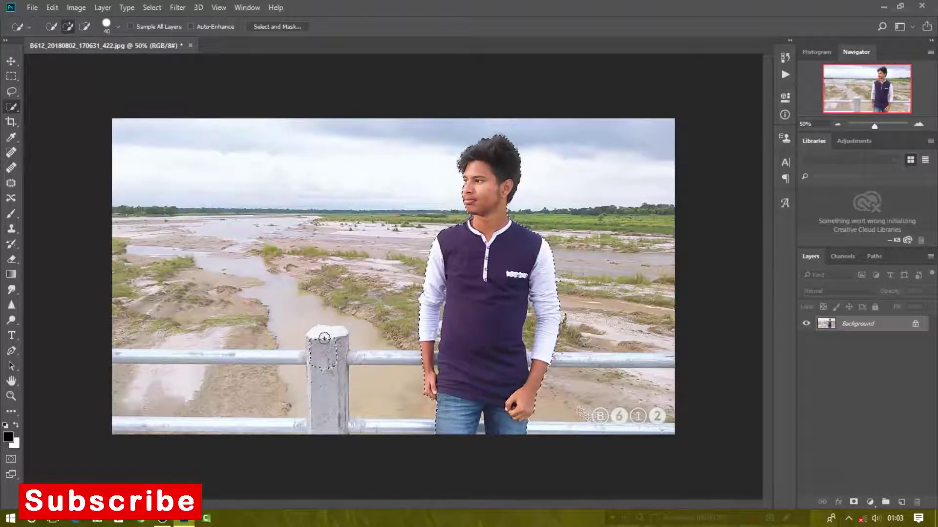
drag(203, 358, 459, 378)
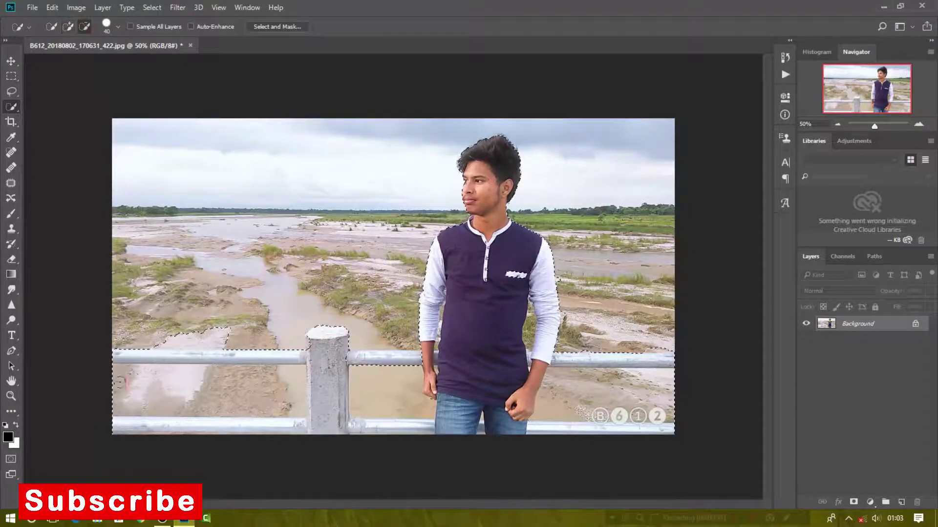
drag(146, 426, 553, 393)
key(ctrl+plus)
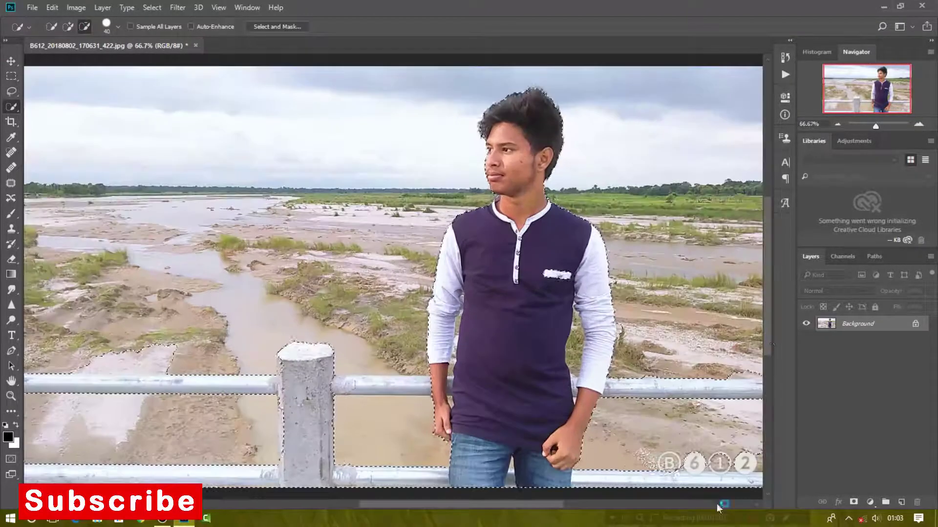
scroll(557, 397, down, 1)
scroll(562, 400, right, 2)
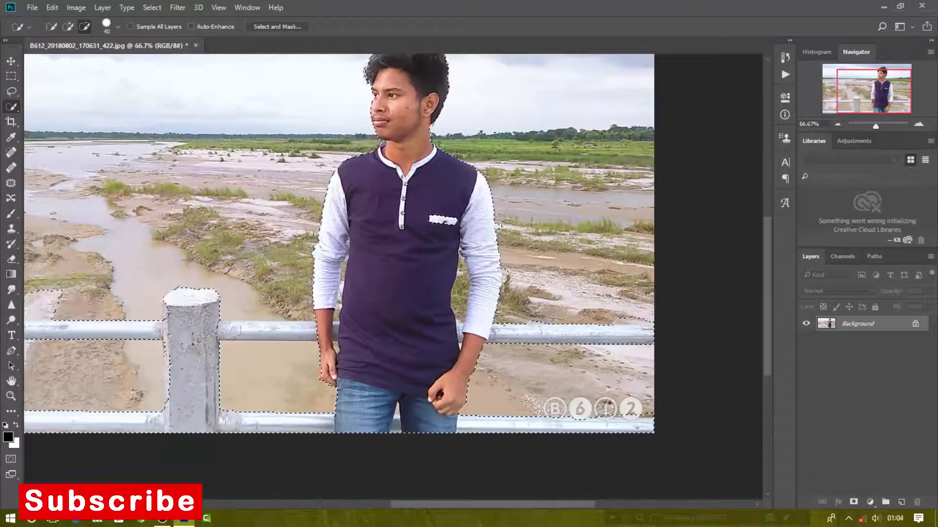
key(ctrl+plus)
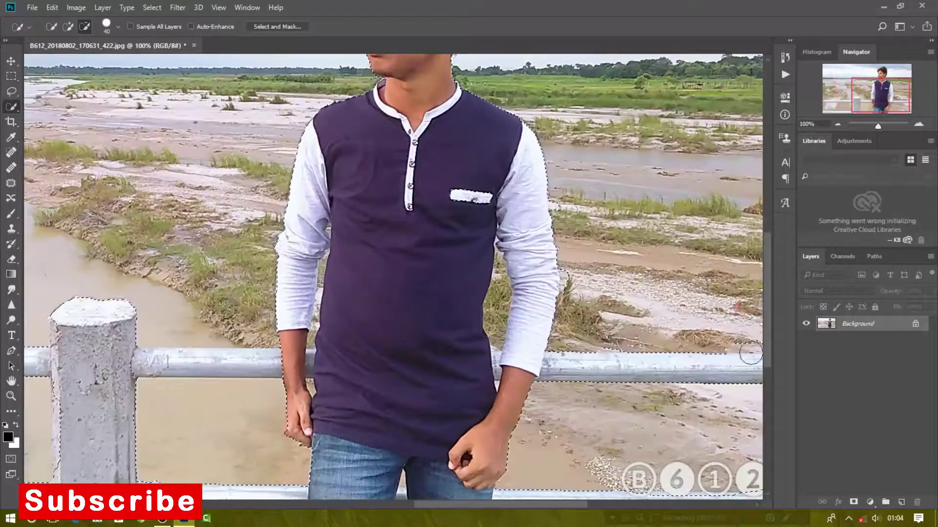
scroll(553, 408, down, 4)
scroll(553, 408, right, 4)
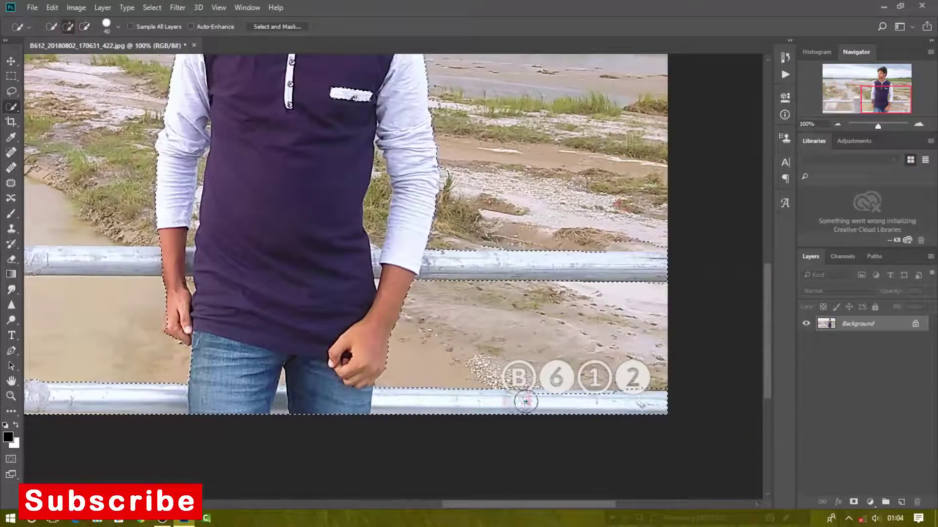
Step: With a smaller subtracting brush, remove stray slivers beside the top of the railing post
click(84, 26)
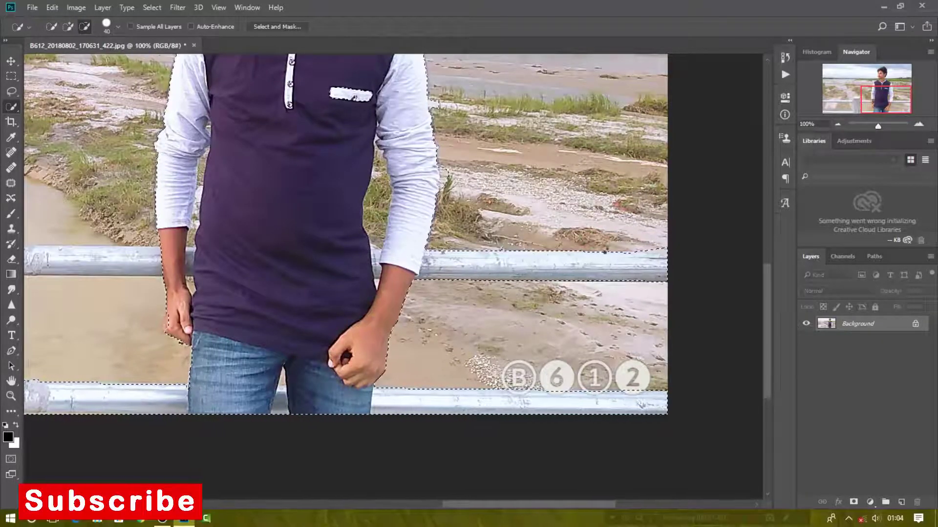
scroll(731, 301, up, 3)
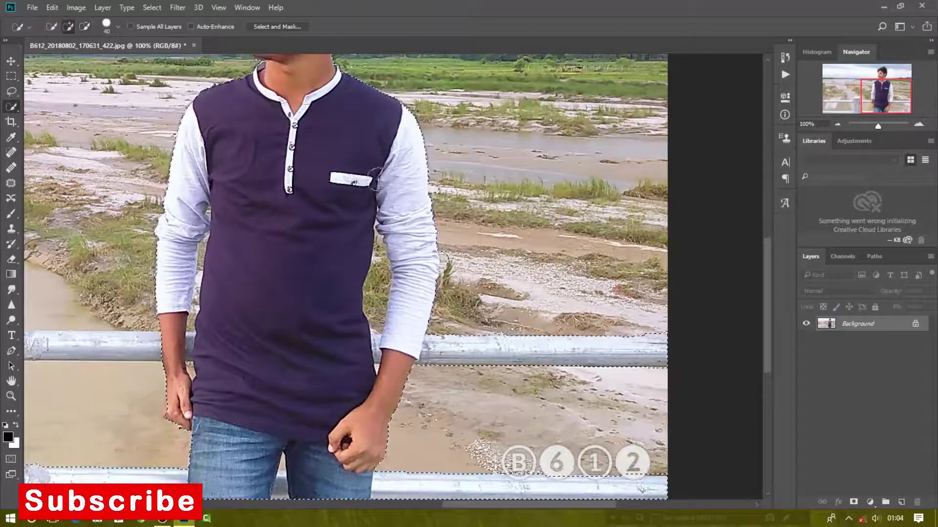
drag(503, 504, 437, 512)
key(bracketleft)
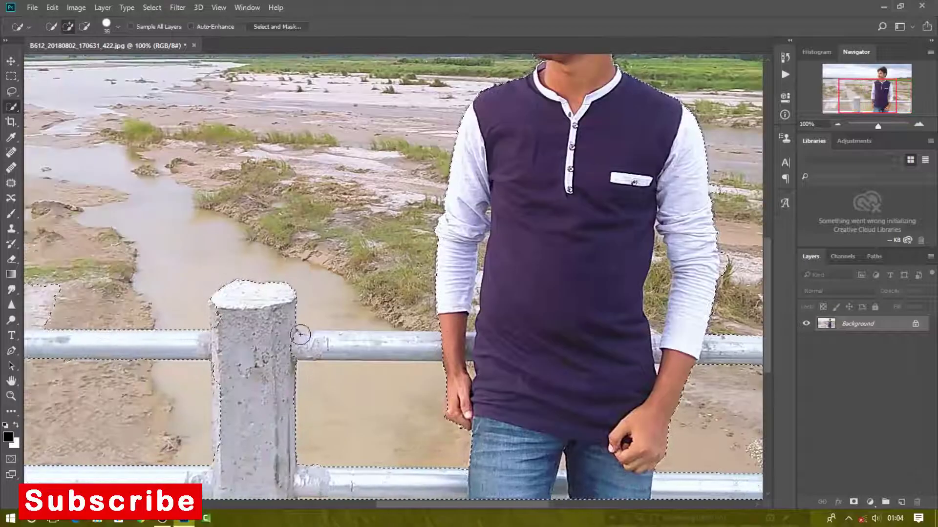
drag(211, 305, 380, 326)
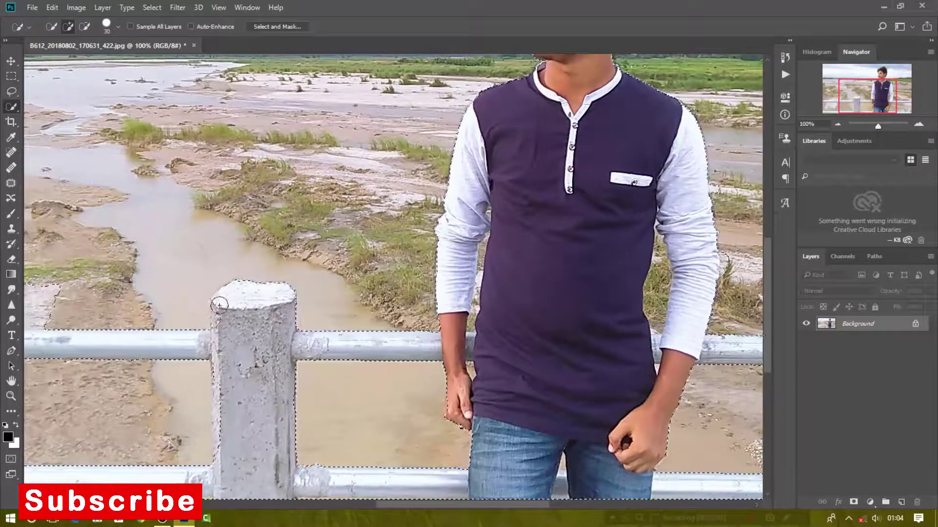
key(bracketleft)
drag(203, 314, 194, 324)
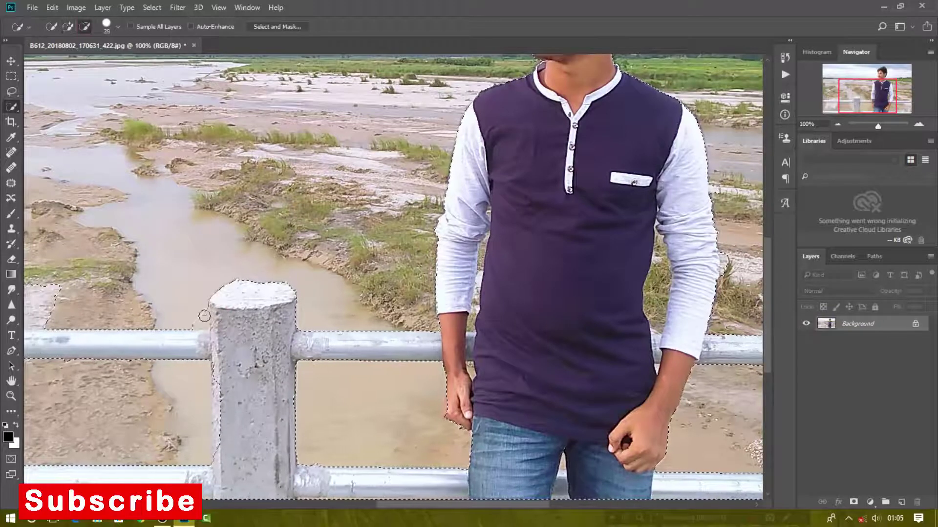
Step: Zoom in and refine the selection edge along the inner sleeve with a tiny brush
scroll(754, 342, up, 1)
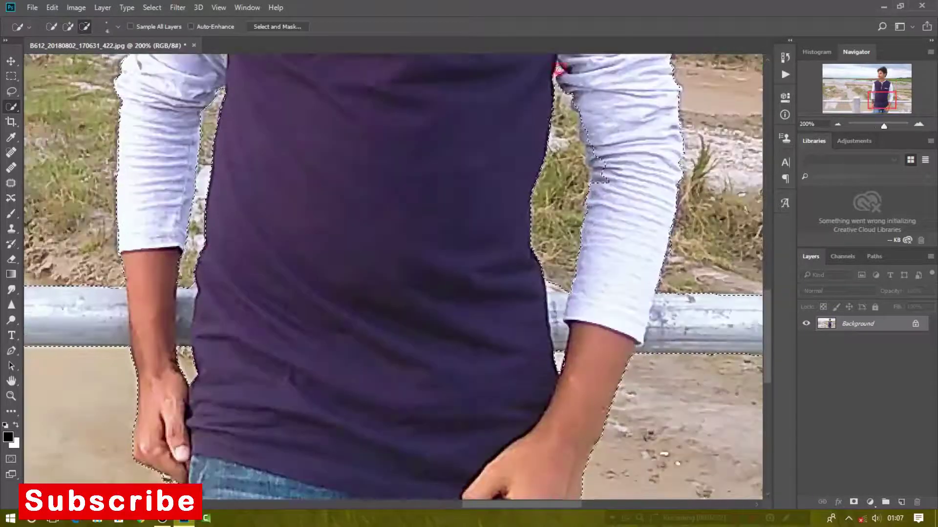
key(bracketleft)
key(bracketleft)
key(bracketleft)
scroll(762, 278, up, 1)
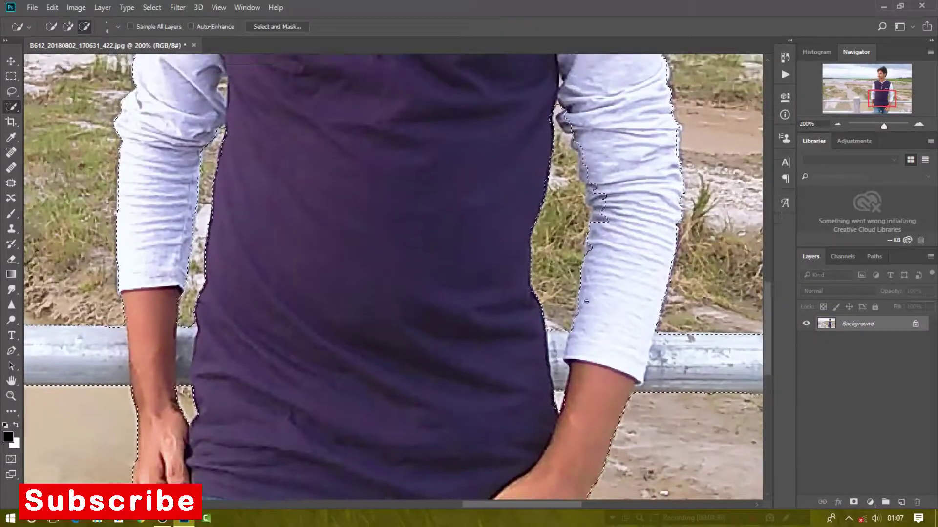
drag(600, 225, 601, 219)
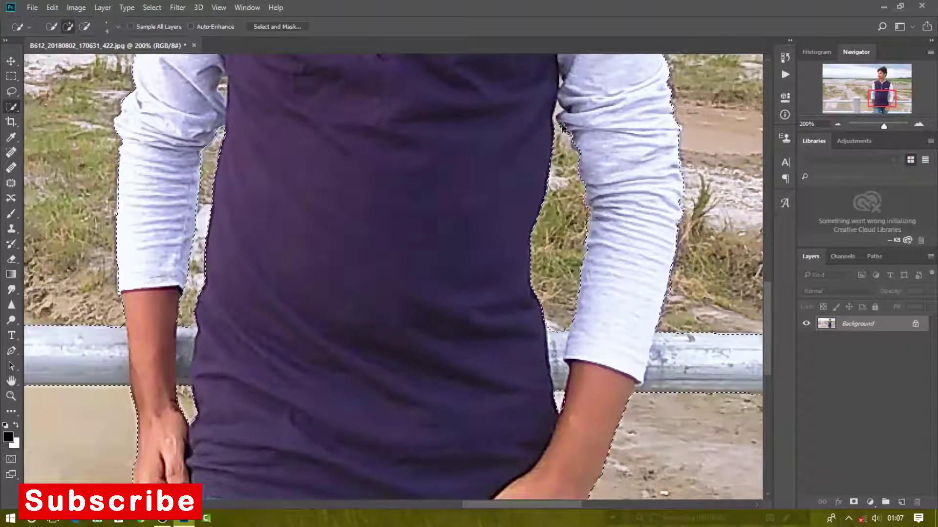
scroll(601, 220, up, 1)
scroll(755, 306, up, 3)
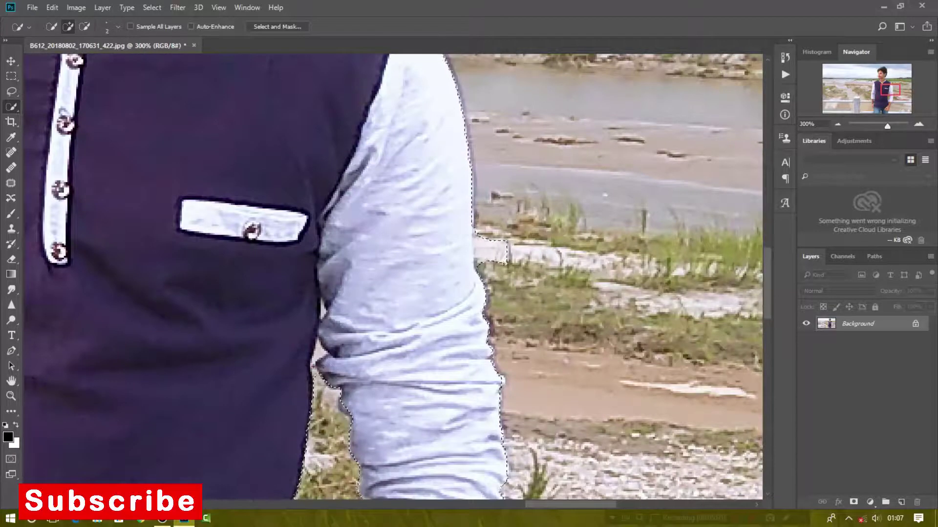
key(alt)
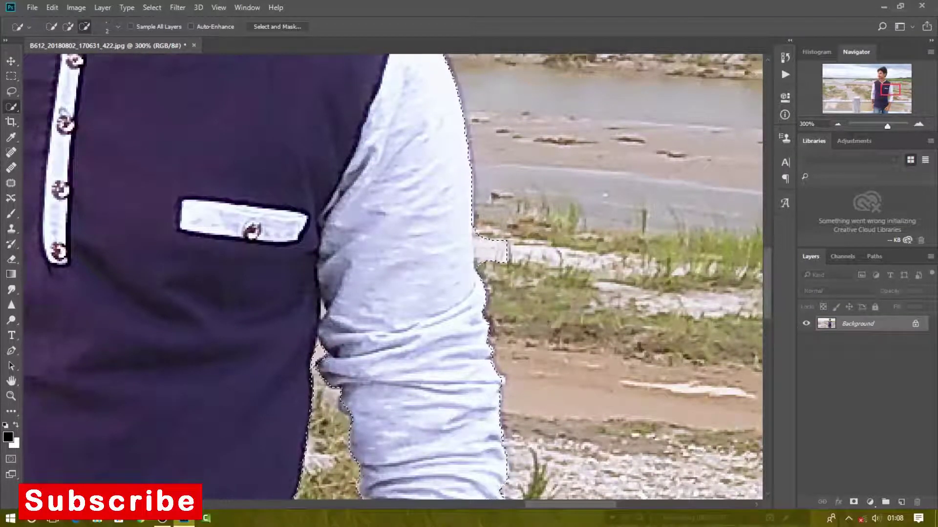
click(68, 27)
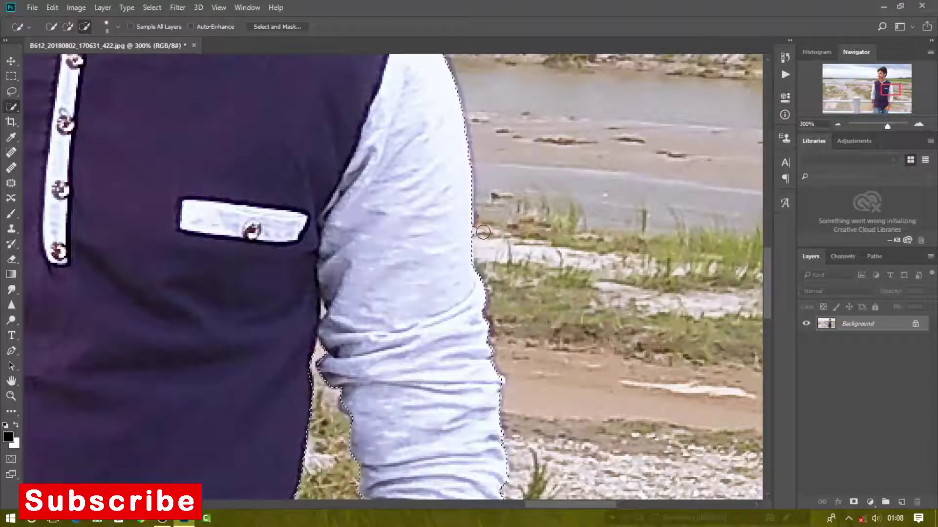
Step: Add and subtract along the arm and neck outline with a size-5 brush, then zoom out to check
scroll(772, 273, up, 5)
scroll(772, 273, up, 5)
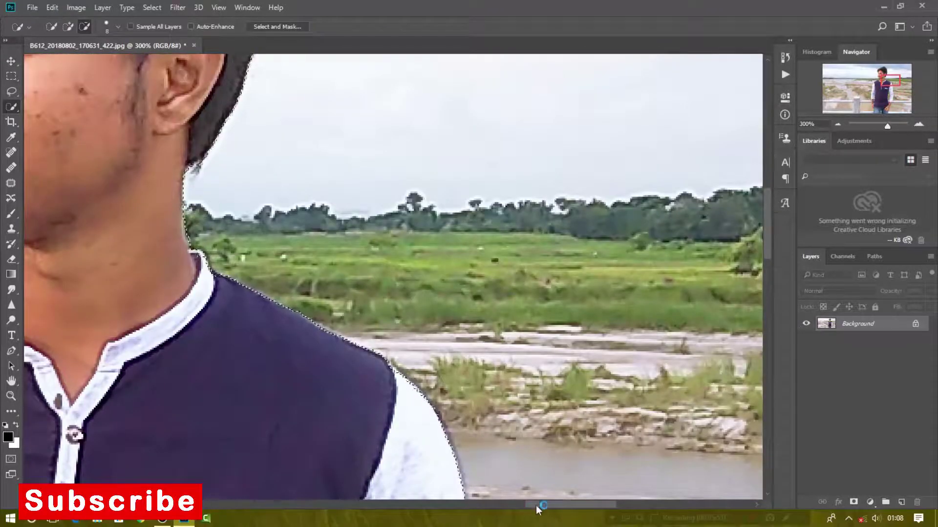
drag(536, 506, 461, 506)
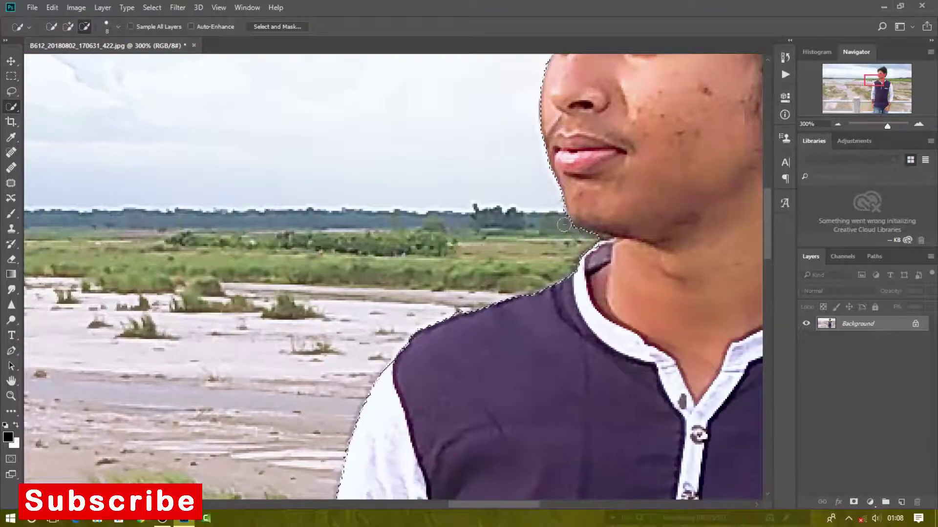
key(alt)
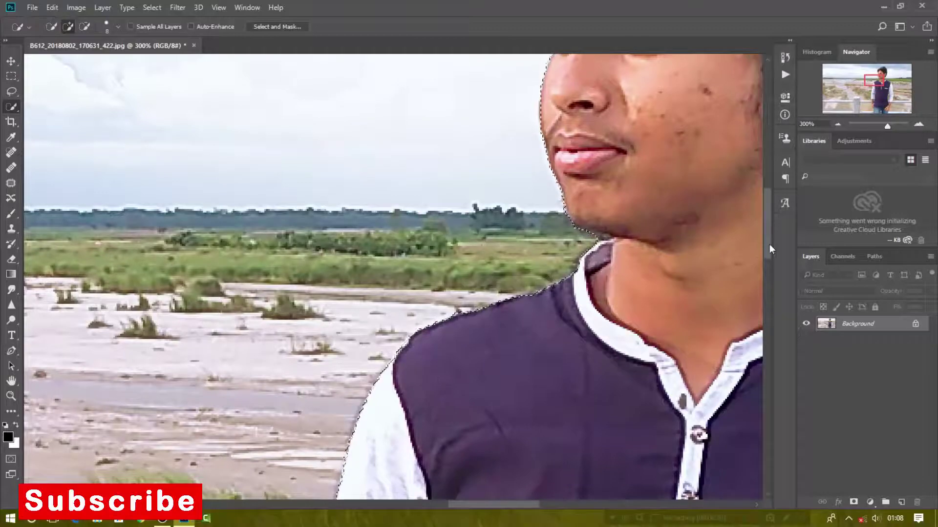
drag(769, 244, 768, 329)
key(bracketleft)
key(bracketleft)
key(bracketleft)
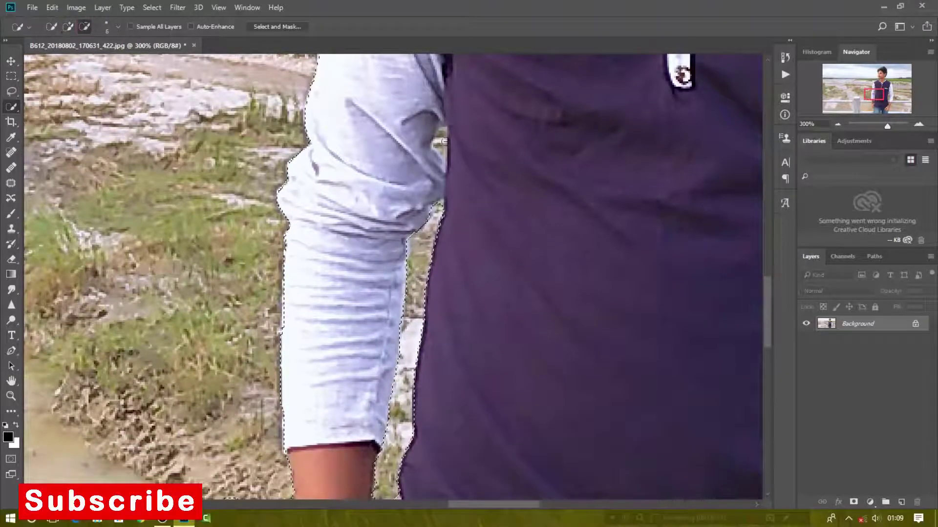
key(alt)
scroll(678, 263, down, 2)
scroll(678, 263, down, 2)
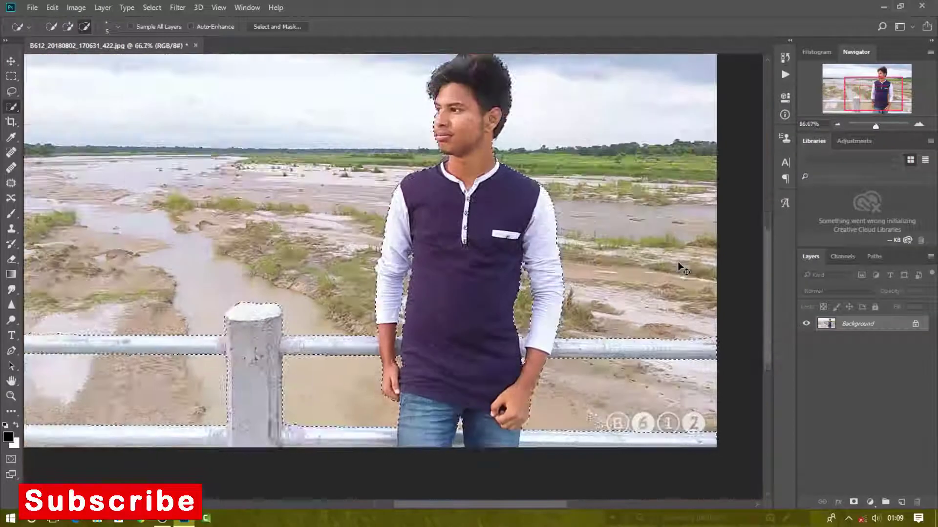
scroll(677, 263, down, 1)
scroll(683, 270, up, 2)
scroll(683, 270, down, 1)
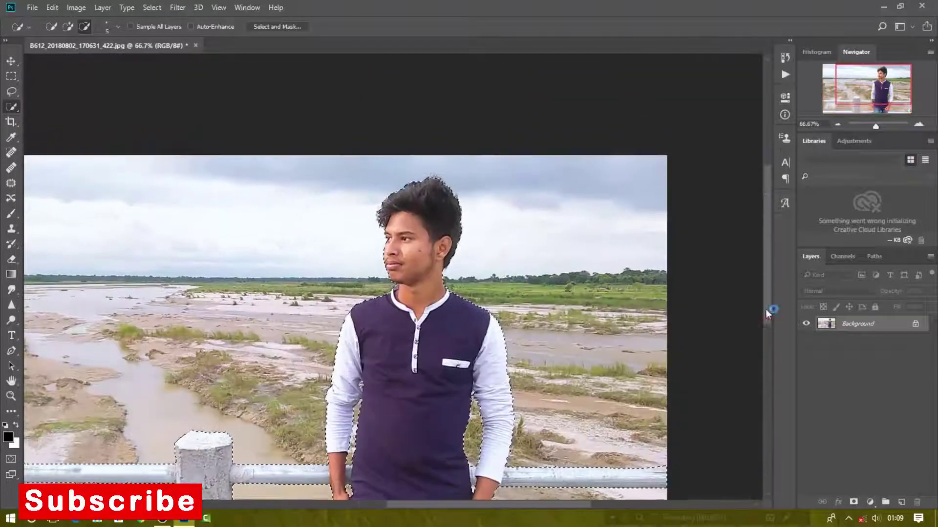
scroll(683, 270, up, 2)
scroll(718, 228, up, 3)
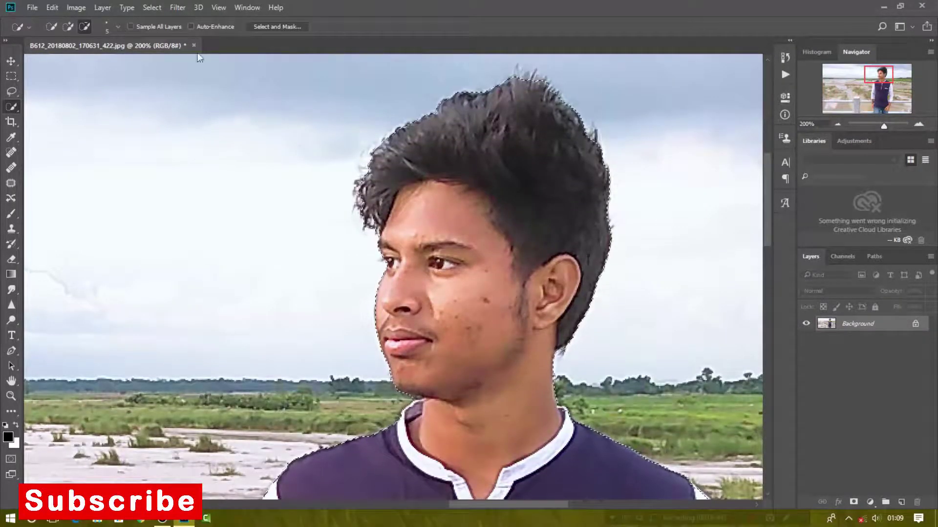
Step: In Select and Mask, brush the wispy hair edges along the left and top of the head
click(260, 28)
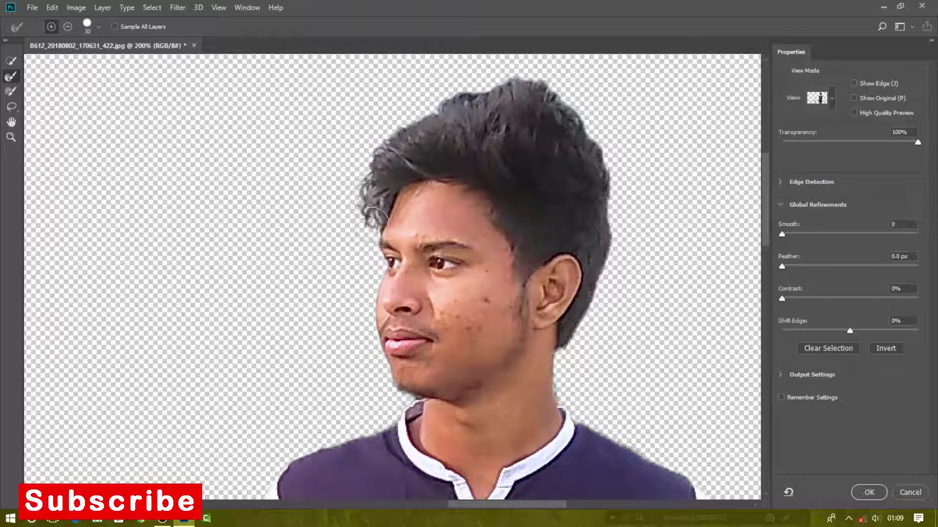
mouse_move(364, 192)
mouse_down()
mouse_move(378, 176)
mouse_move(373, 197)
mouse_up()
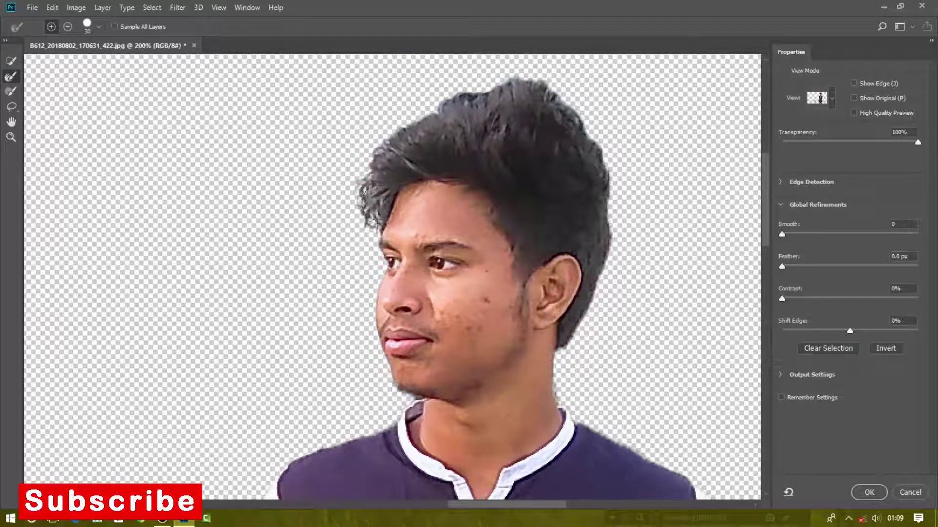
drag(494, 87, 552, 78)
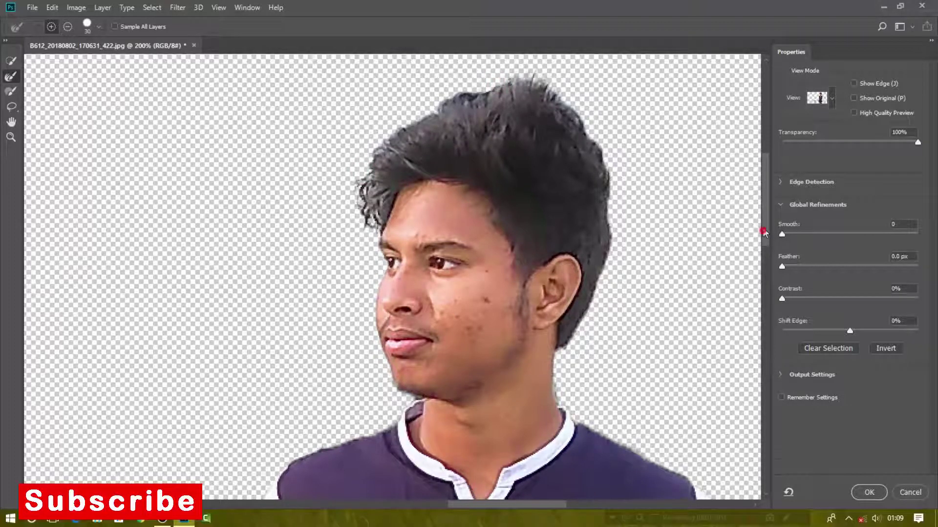
drag(764, 234, 764, 222)
drag(510, 155, 455, 134)
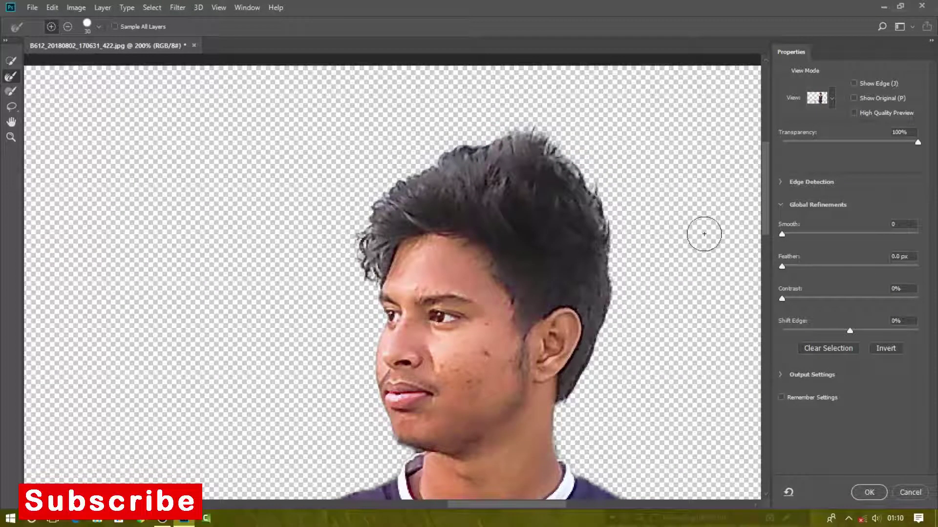
Step: Keep Feather at 0, set edge Contrast to 73%, and apply the refined selection
mouse_move(831, 265)
mouse_down()
mouse_move(770, 269)
mouse_move(846, 299)
mouse_up()
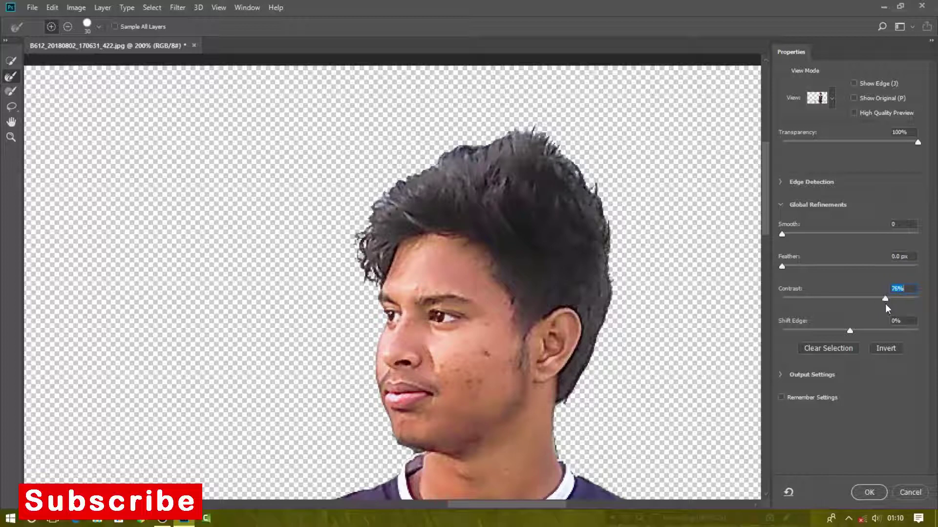
drag(882, 302, 880, 302)
scroll(691, 199, down, 2)
scroll(691, 200, down, 1)
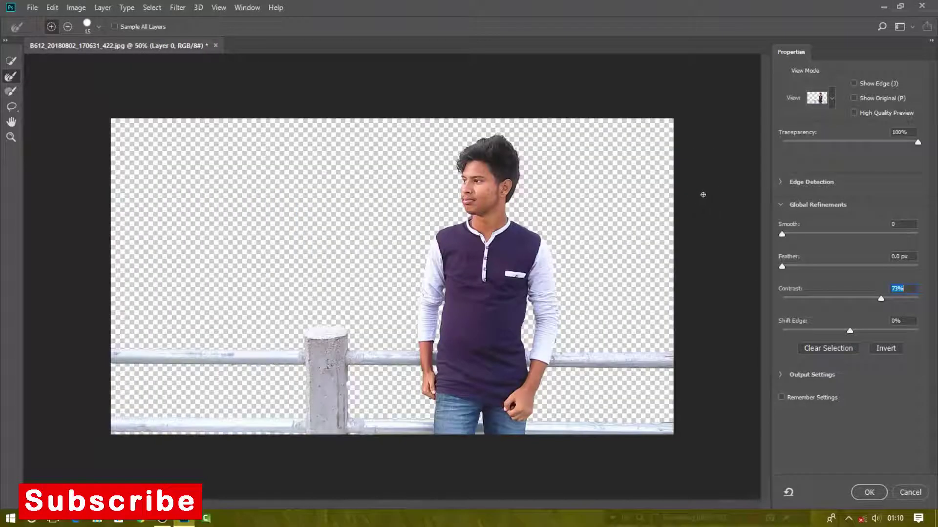
click(868, 493)
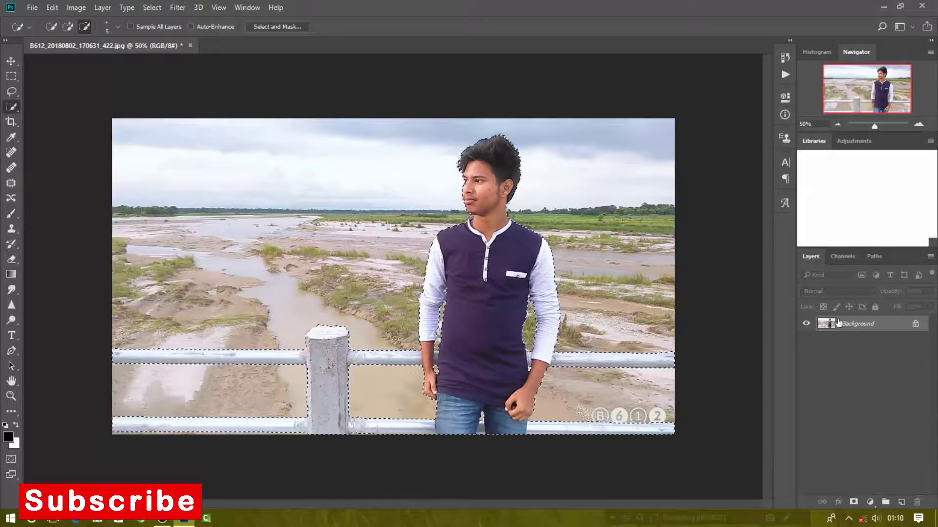
Step: Unlock the Background as Layer 0 and mask it from the selection, hiding the riverside scene
click(914, 323)
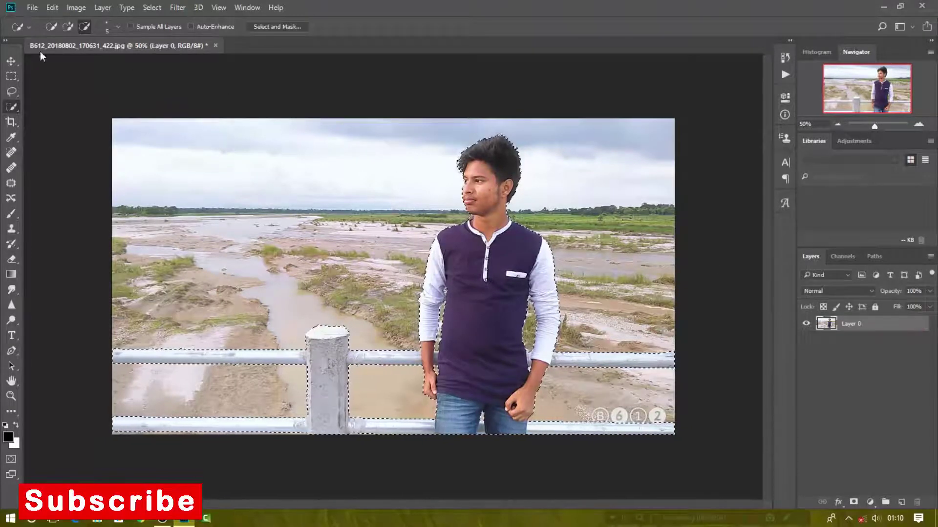
key(v)
click(855, 503)
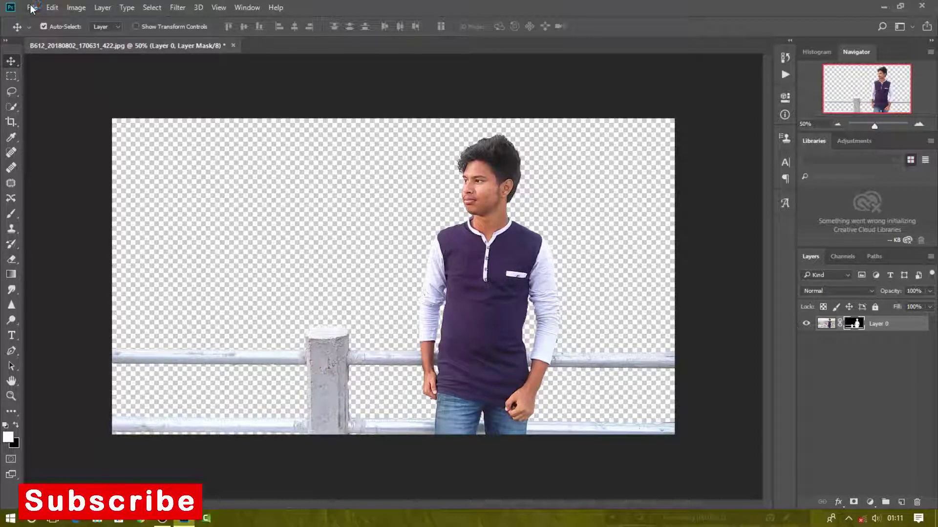
click(32, 8)
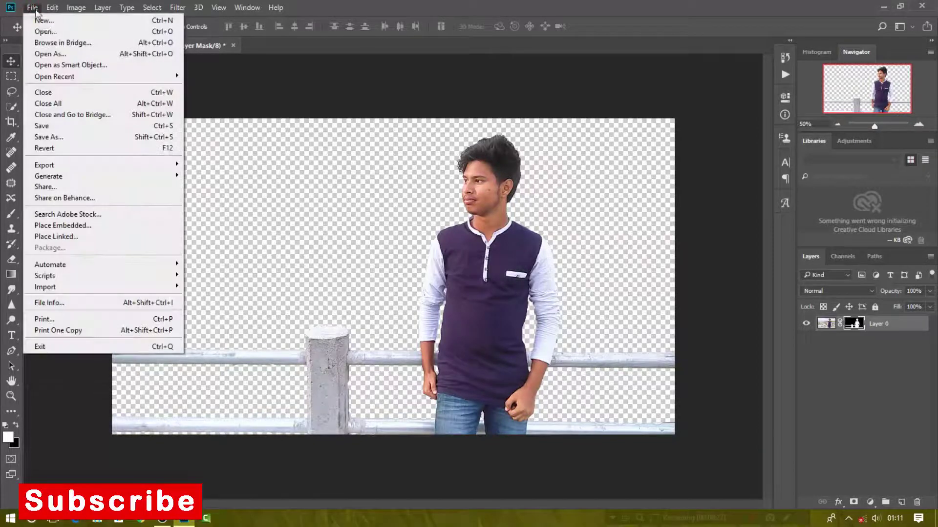
Step: Place Embedded the sea-and-sky image from the Desktop\Logos folder
click(89, 227)
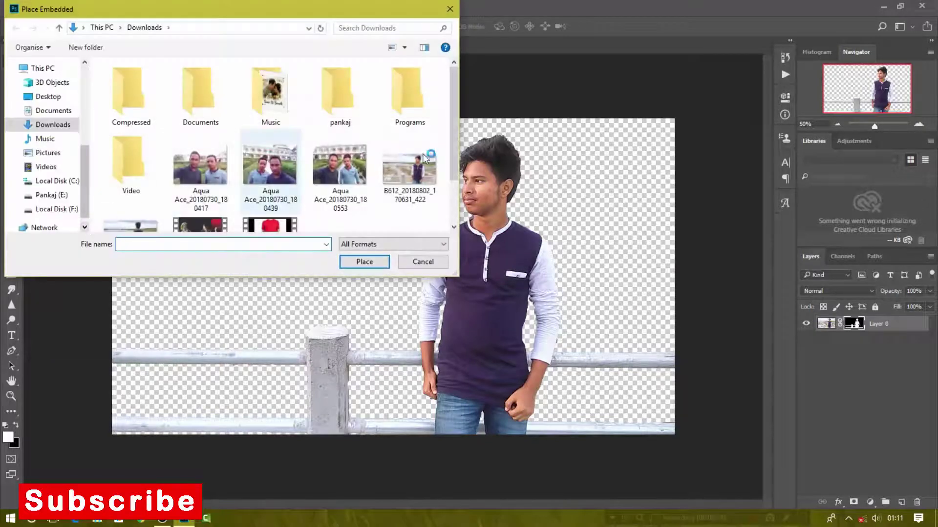
scroll(424, 147, down, 1)
scroll(424, 108, up, 1)
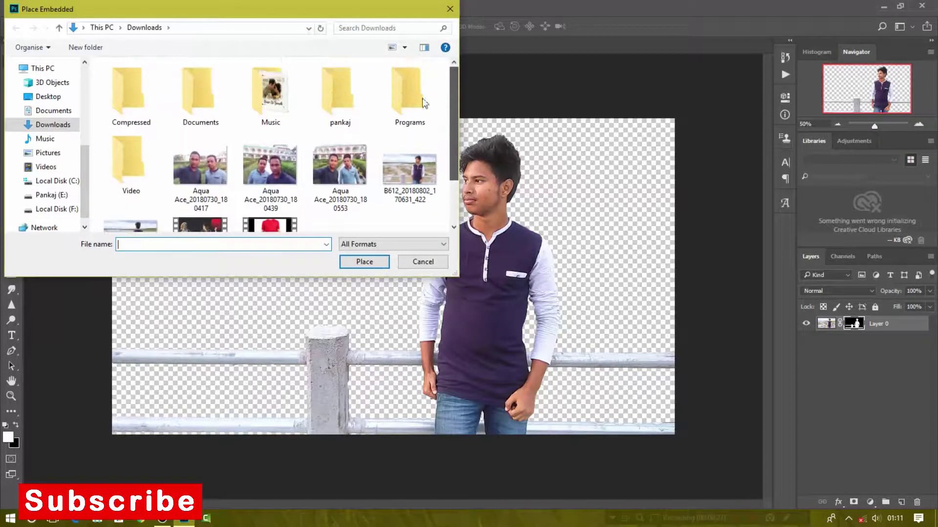
click(47, 97)
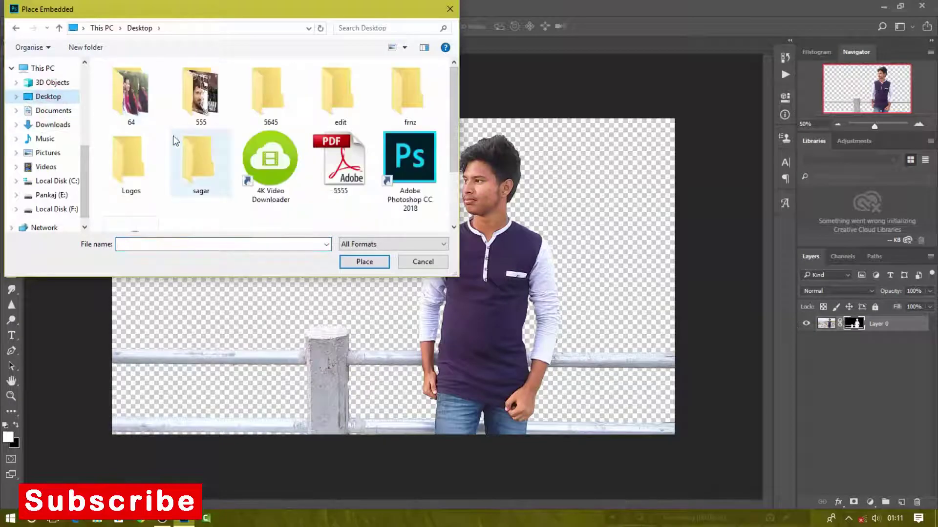
click(130, 161)
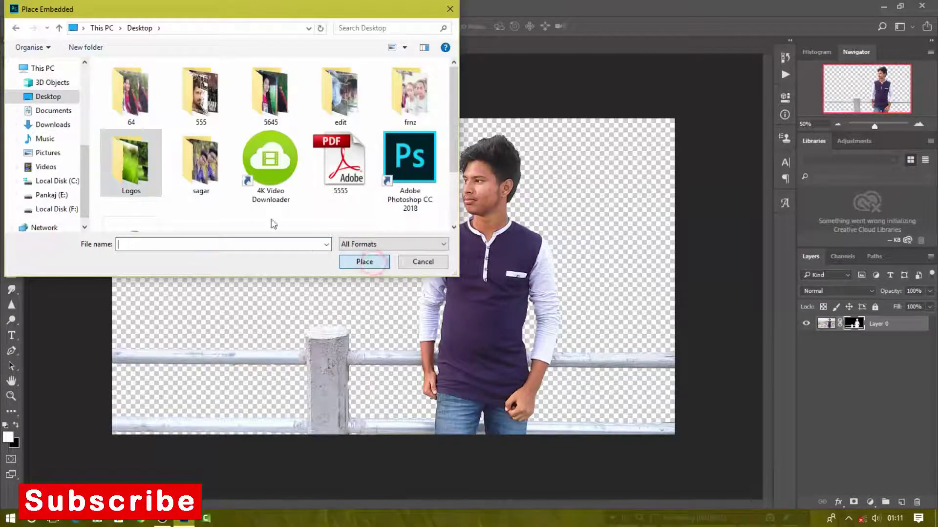
click(450, 96)
drag(450, 96, 450, 124)
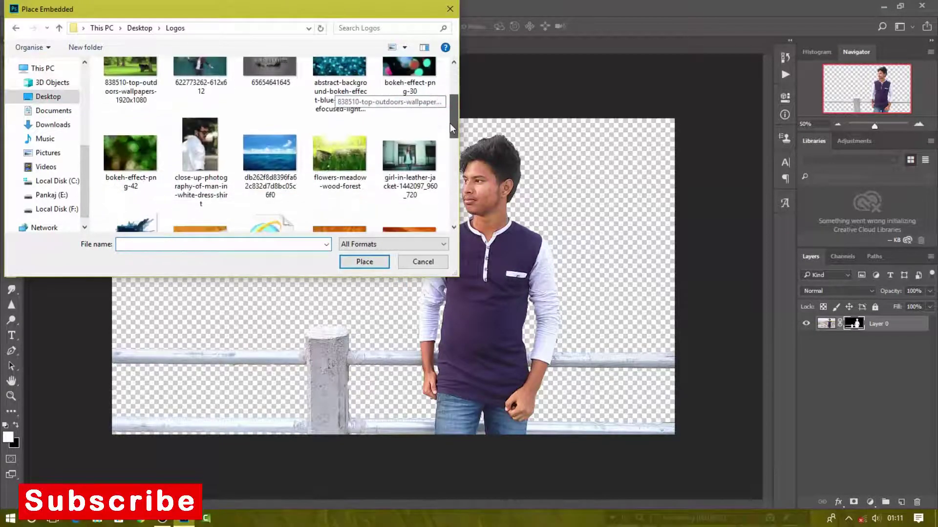
click(273, 149)
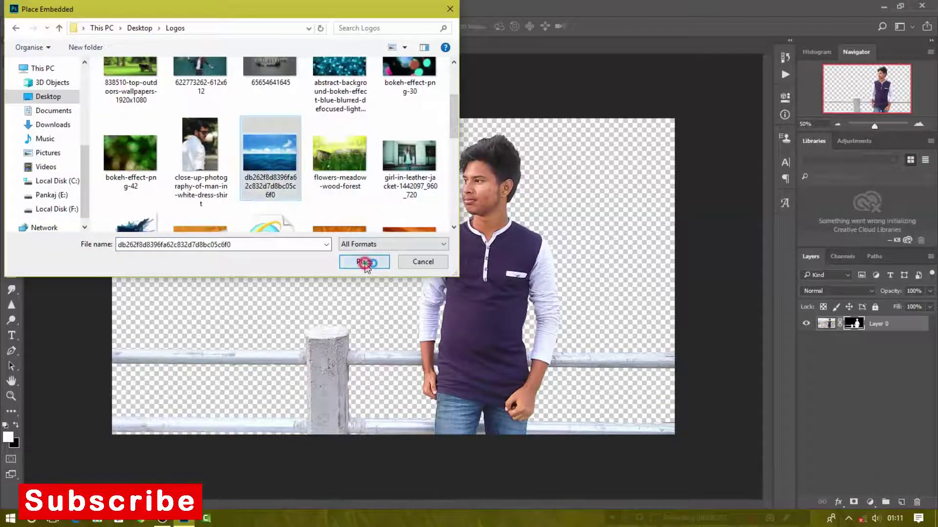
click(364, 262)
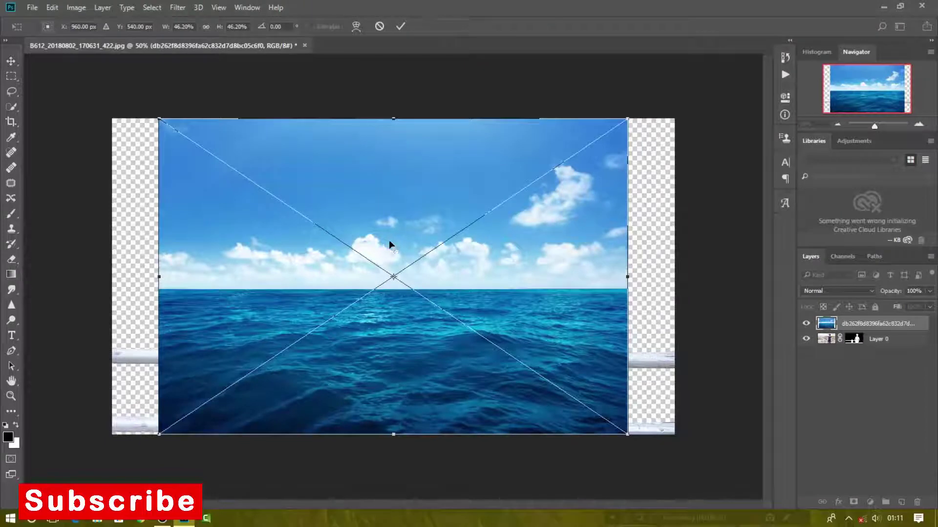
Step: Stretch the sea image across the canvas, commit it, and move it below Layer 0
drag(368, 238, 329, 242)
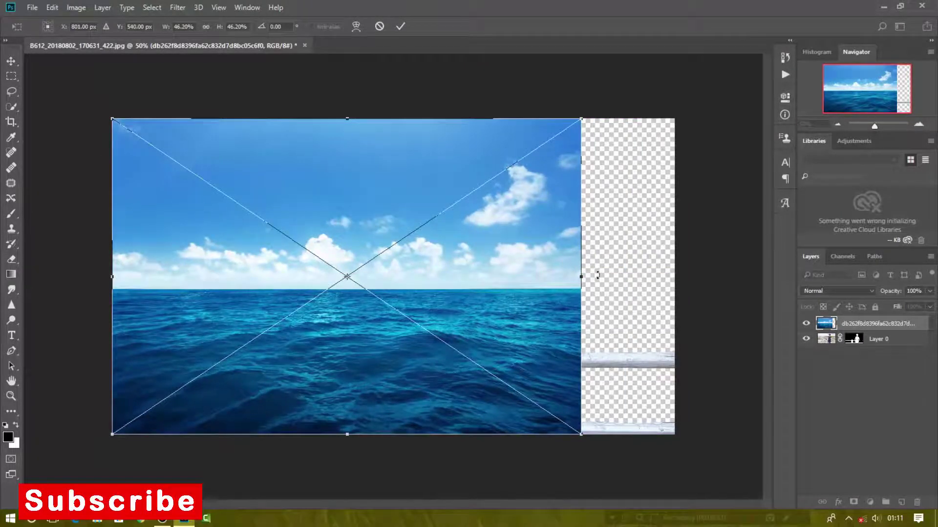
drag(581, 277, 673, 289)
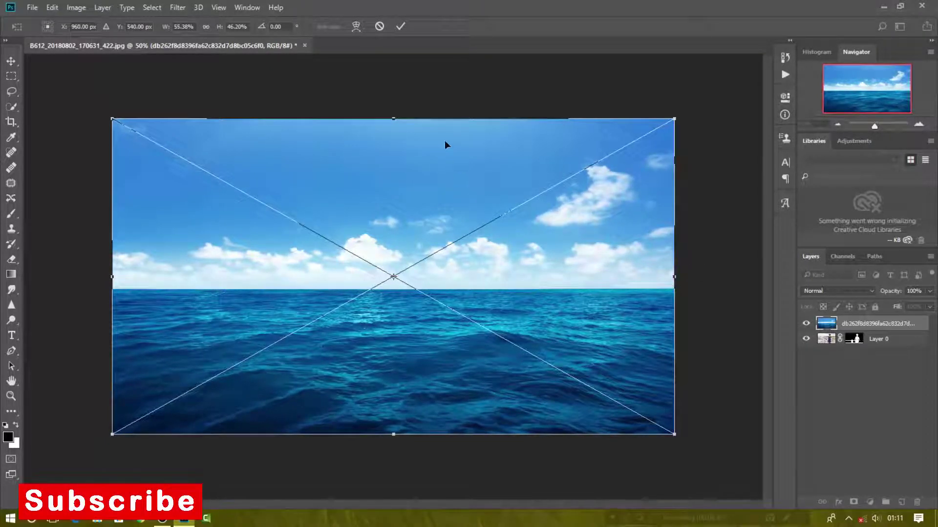
click(400, 27)
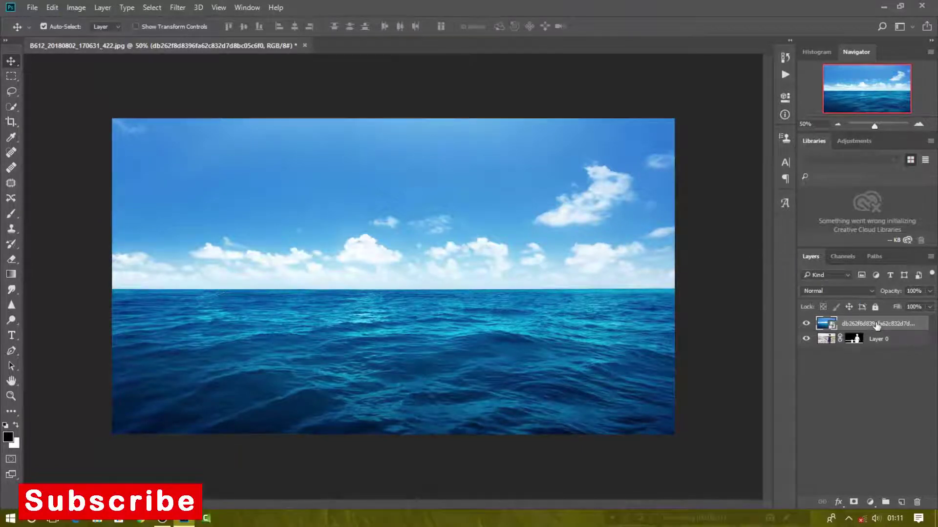
drag(880, 325, 879, 364)
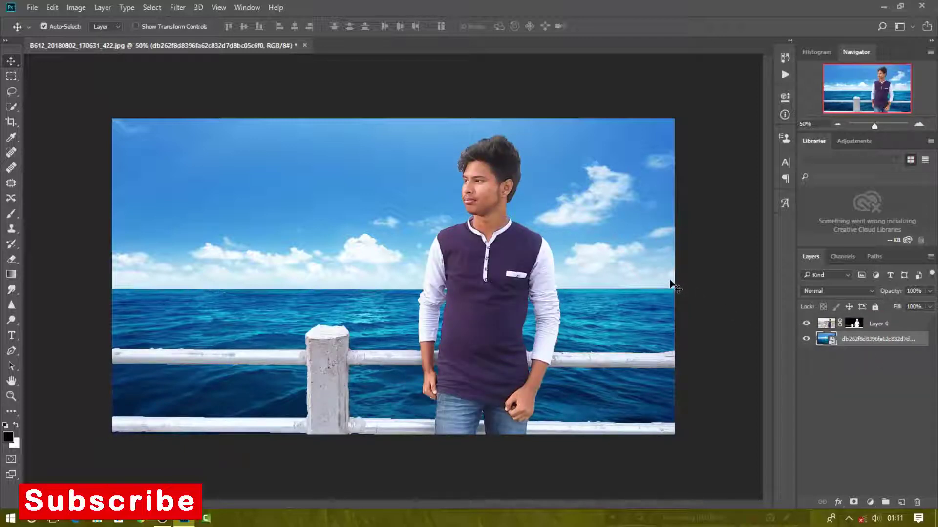
Step: Apply Layer 0's mask permanently and make the sea layer active
click(853, 325)
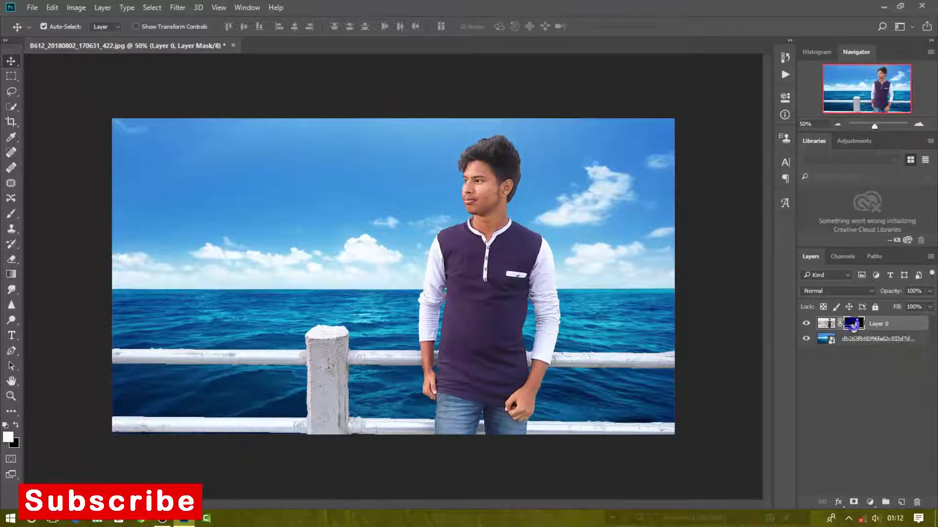
right_click(852, 326)
click(866, 363)
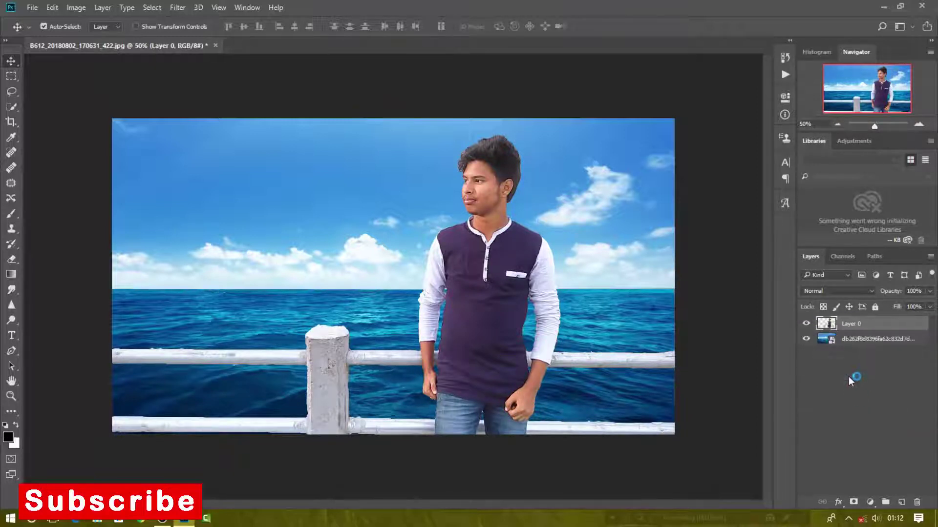
click(855, 342)
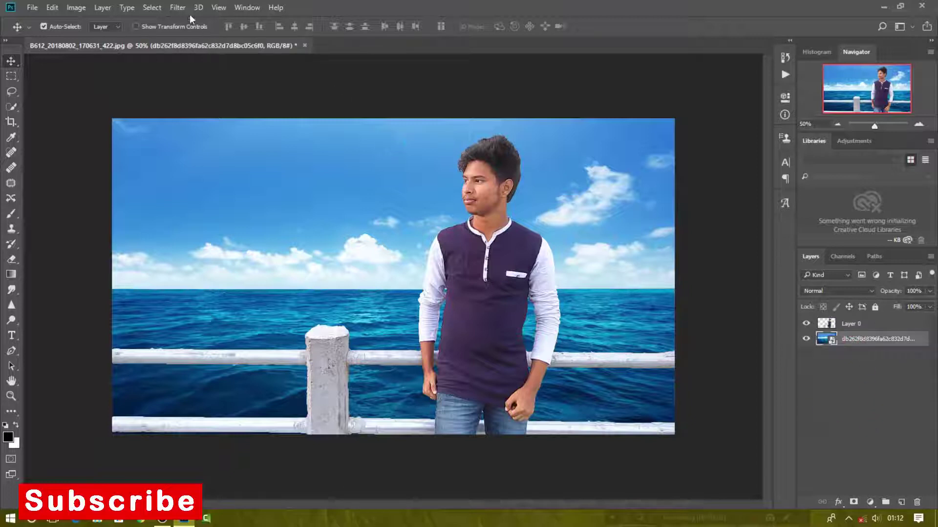
click(178, 8)
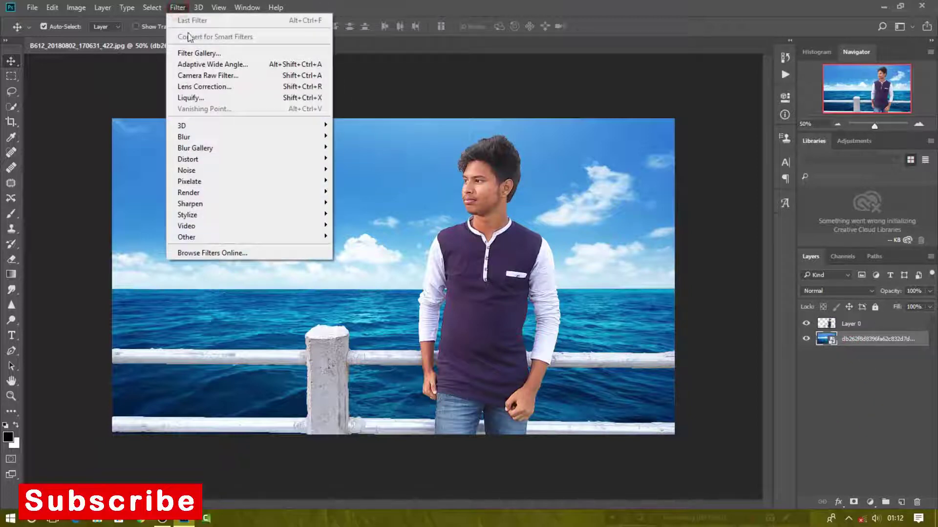
Step: In Camera Raw on the sea layer, lower exposure and set Highlights -100 and Blacks +40
click(202, 77)
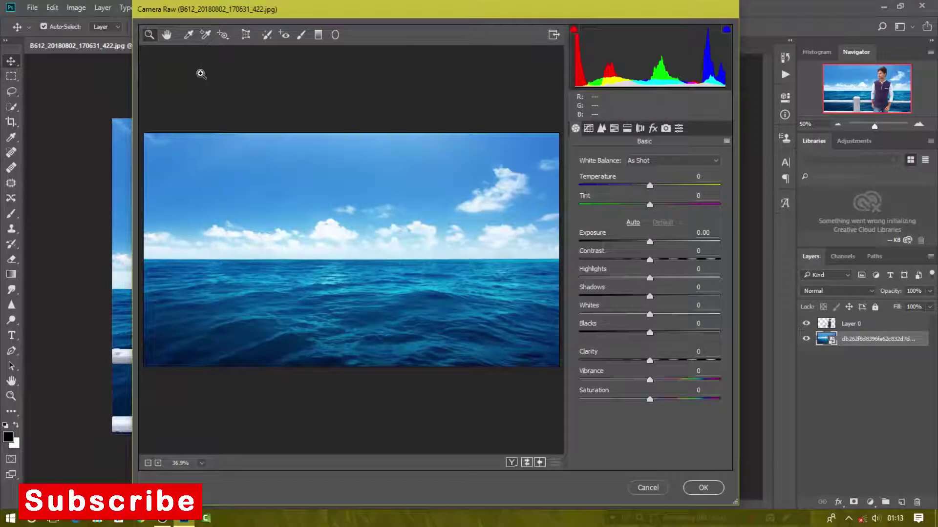
mouse_move(656, 242)
mouse_down()
mouse_move(639, 242)
mouse_move(675, 246)
mouse_move(656, 247)
mouse_move(651, 262)
mouse_move(687, 259)
mouse_move(568, 280)
mouse_up()
double_click(666, 259)
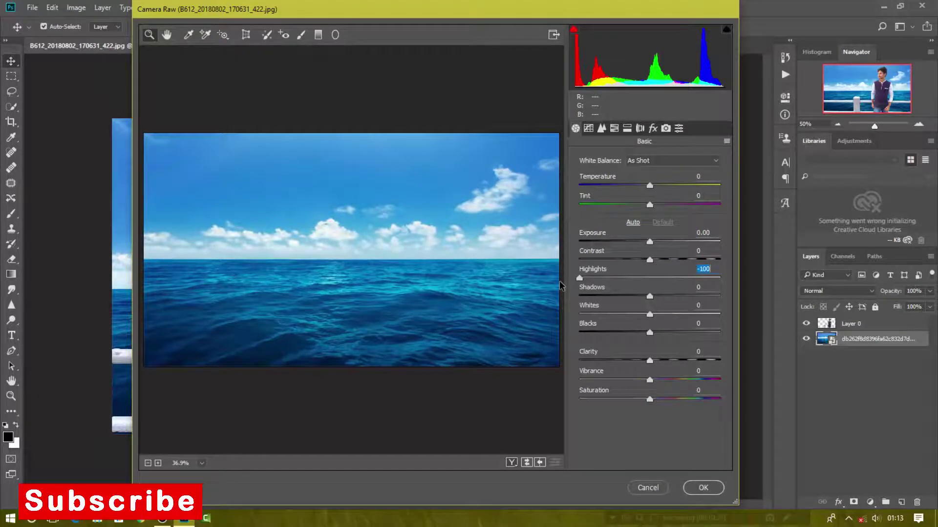
mouse_move(649, 296)
mouse_down()
mouse_move(696, 295)
mouse_move(600, 297)
mouse_move(679, 295)
mouse_move(627, 315)
mouse_move(690, 316)
mouse_up()
double_click(679, 295)
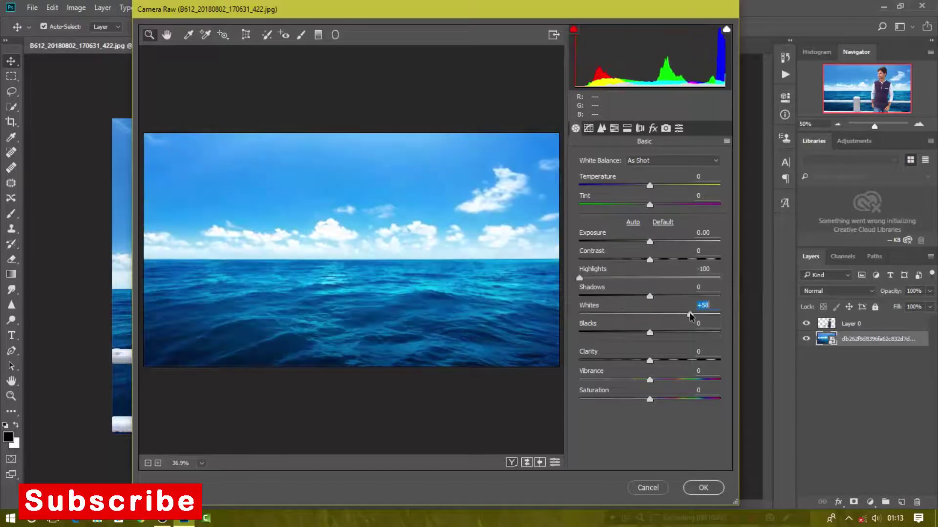
double_click(690, 314)
drag(579, 277, 645, 277)
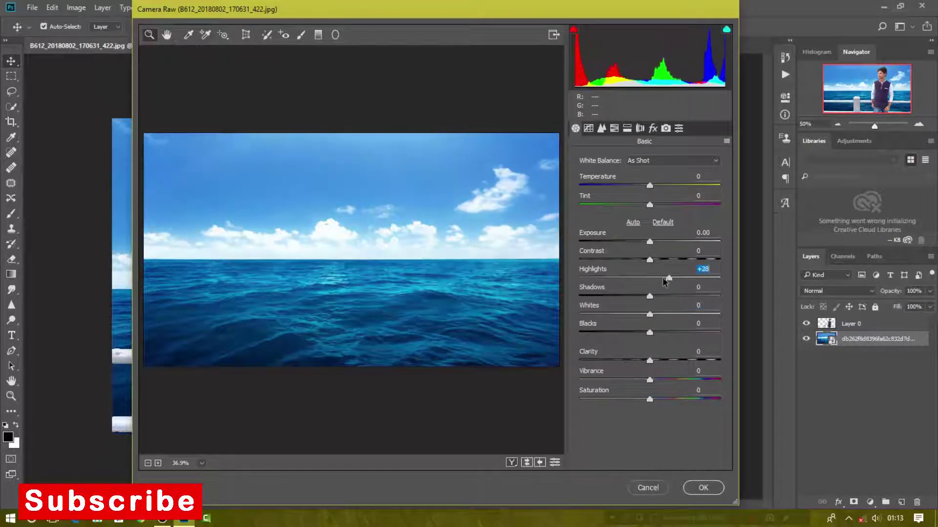
key(ctrl+z)
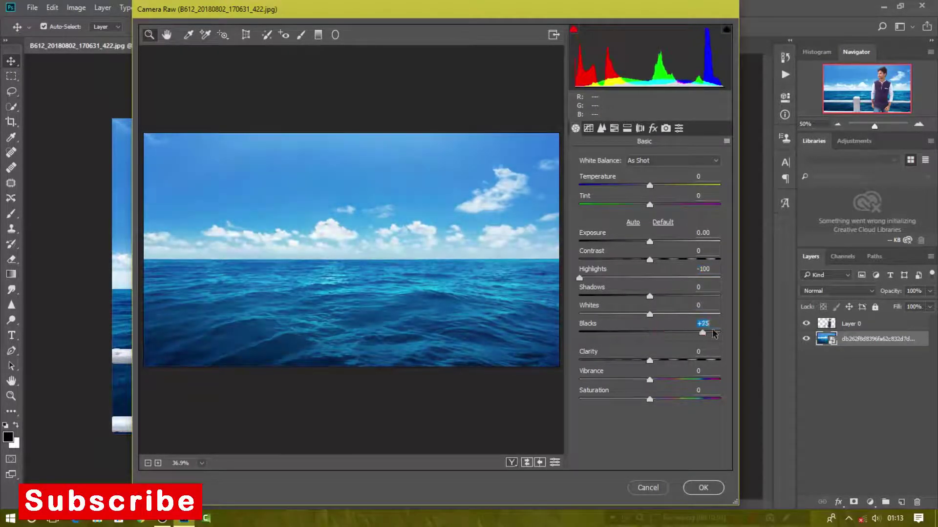
mouse_move(650, 332)
mouse_down()
mouse_move(582, 332)
mouse_move(680, 332)
mouse_up()
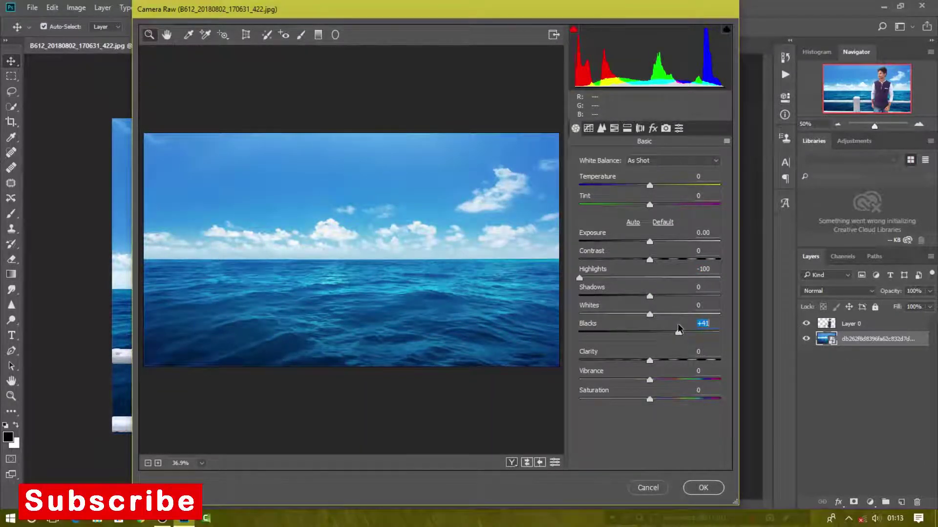
click(693, 353)
Step: Set luminance noise reduction to 17, reset trial Aquas/Blues hue shifts, and apply the filter
click(601, 128)
click(603, 274)
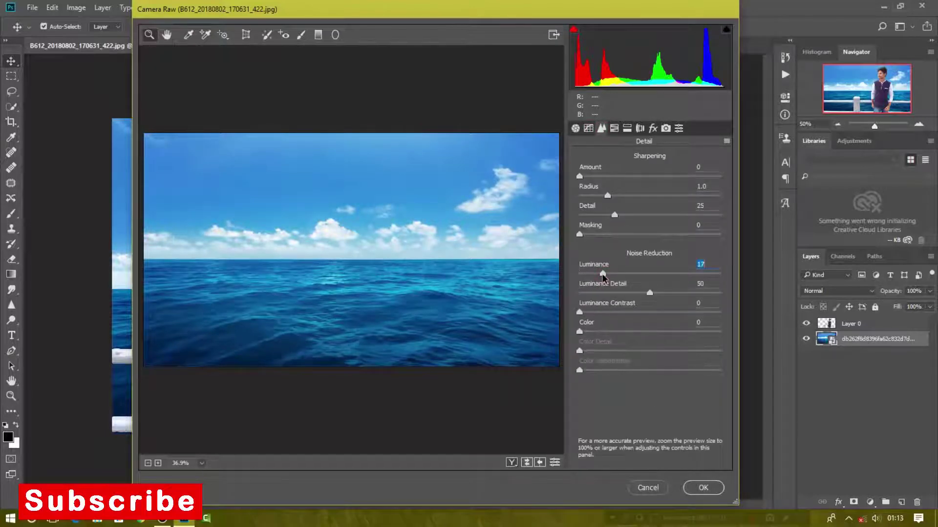
click(614, 128)
click(580, 178)
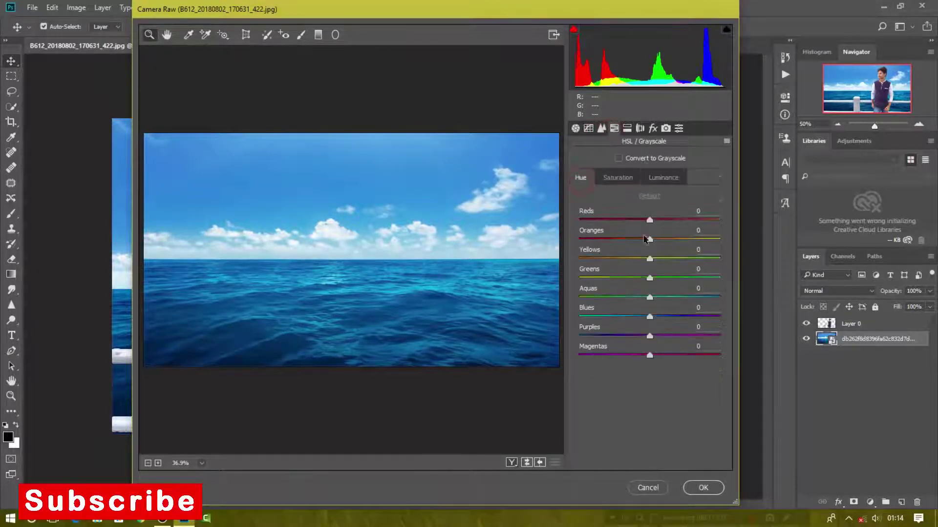
drag(650, 297, 749, 295)
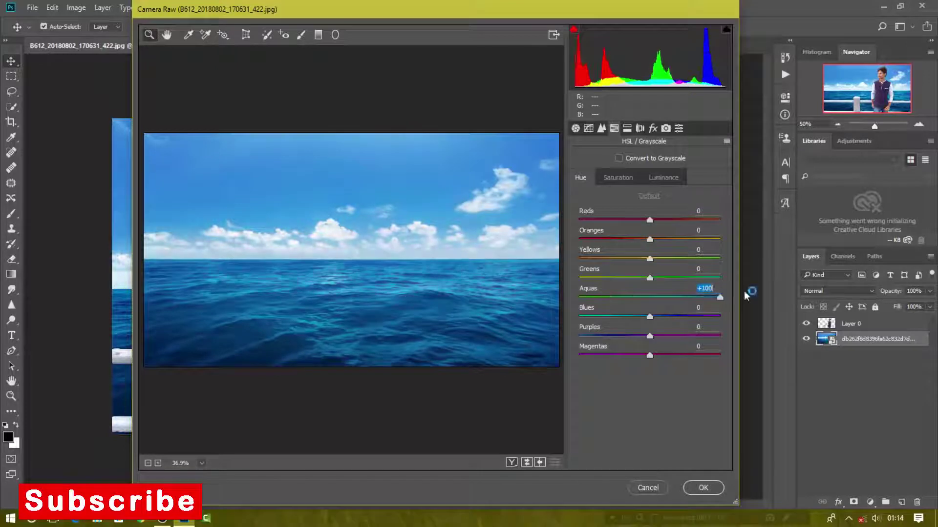
drag(649, 316, 616, 316)
double_click(614, 317)
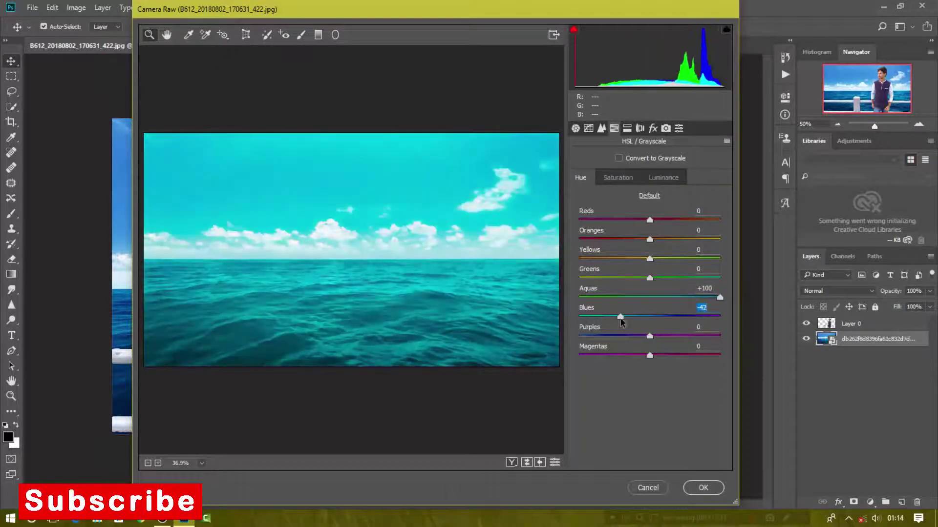
double_click(665, 296)
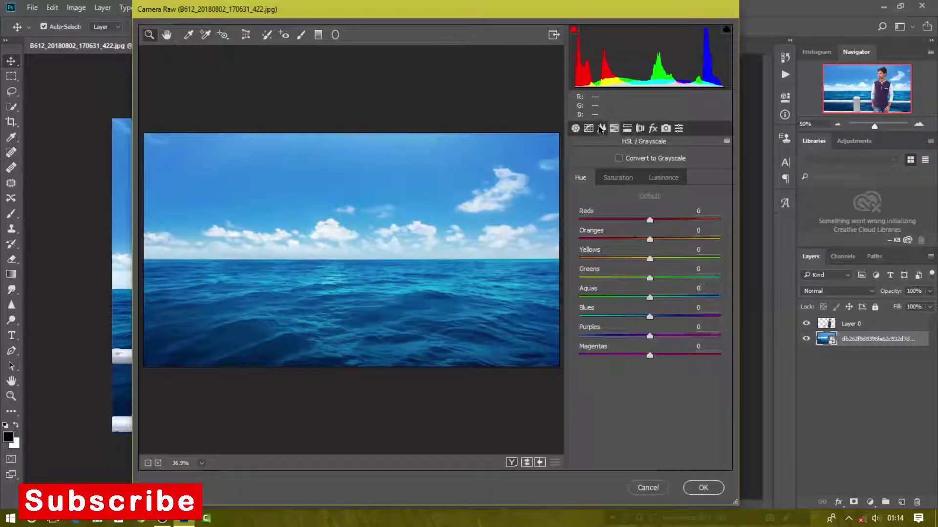
click(575, 128)
click(702, 489)
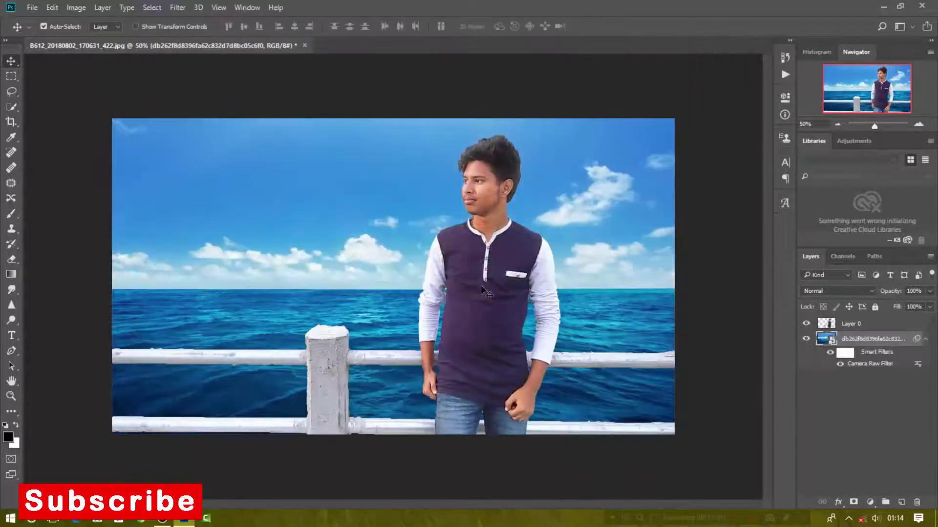
click(863, 327)
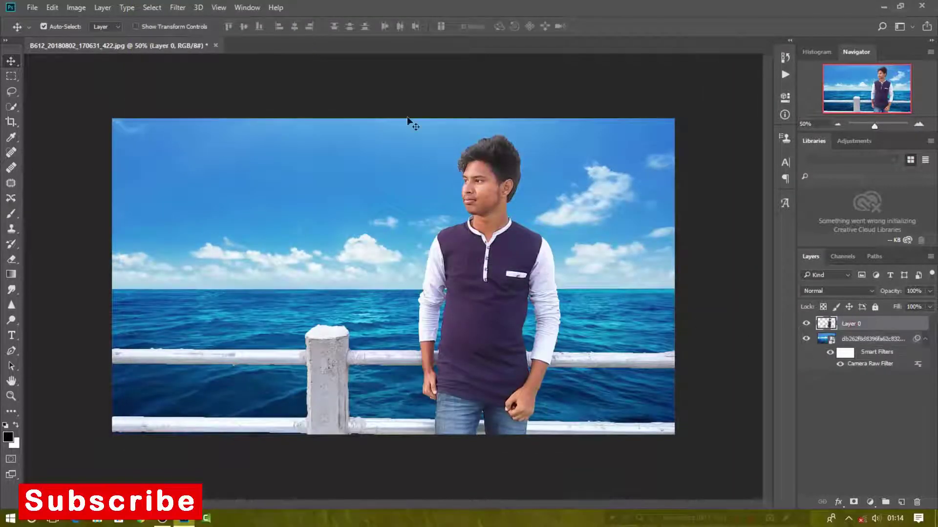
Step: In Camera Raw on Layer 0, set Contrast +10, Highlights -30, Shadows -10 and Whites -100
click(181, 8)
click(200, 77)
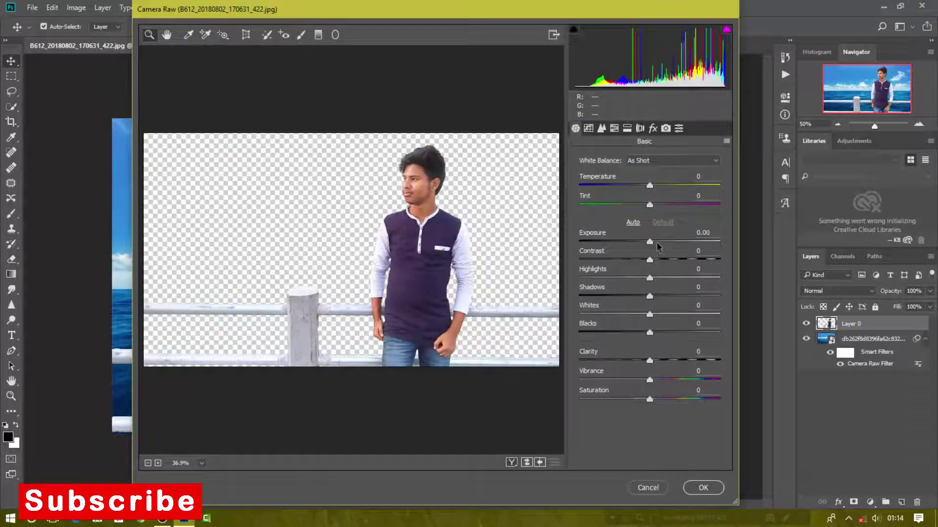
click(657, 259)
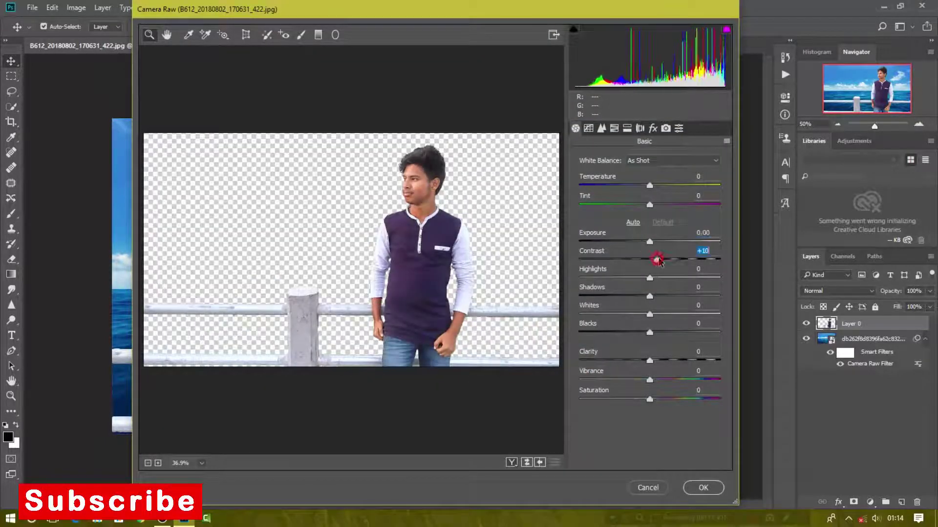
drag(658, 261, 602, 260)
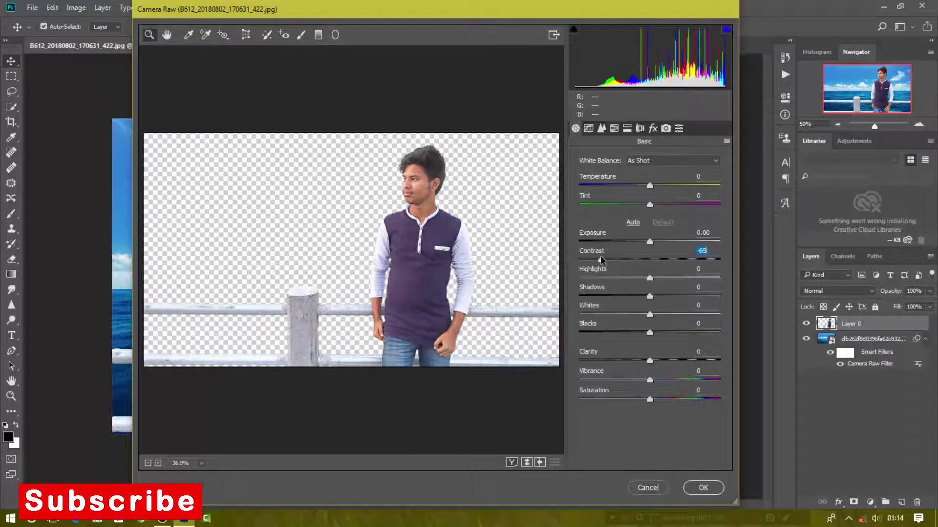
click(663, 222)
click(658, 277)
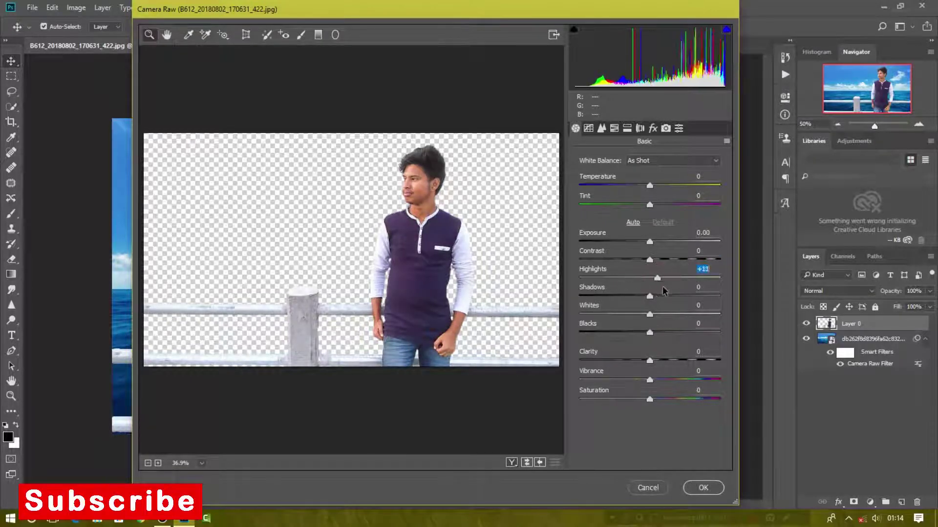
mouse_move(657, 277)
mouse_down()
mouse_move(552, 280)
mouse_move(630, 283)
mouse_move(631, 261)
mouse_move(656, 266)
mouse_move(606, 296)
mouse_move(645, 296)
mouse_move(575, 329)
mouse_up()
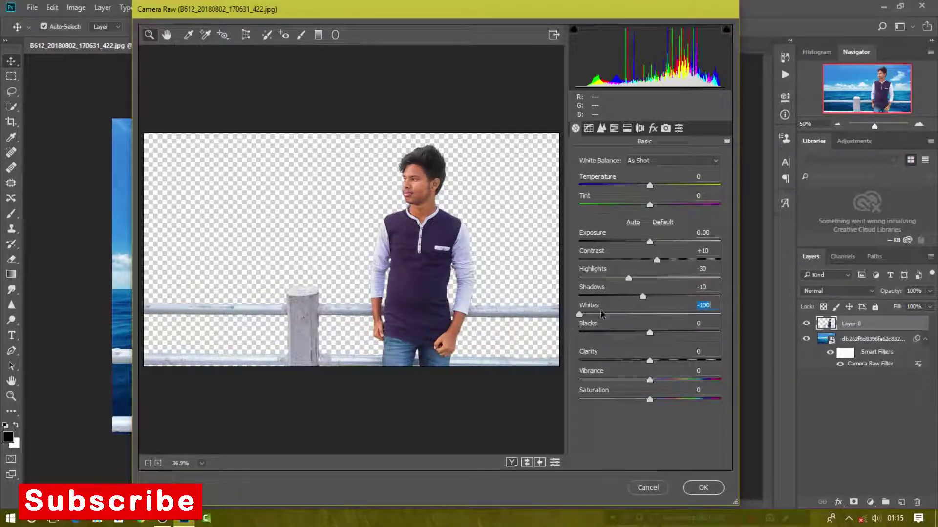
text(-45)
key(Return)
drag(591, 320, 576, 318)
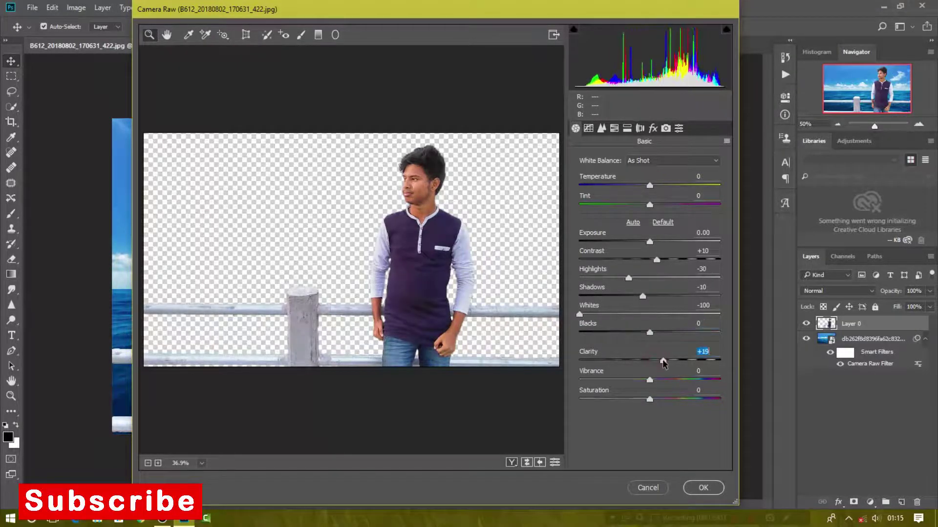
Step: Set luminance noise reduction to 28, revert trial Yellow and Blue hue shifts, and apply the grade
click(588, 128)
click(619, 274)
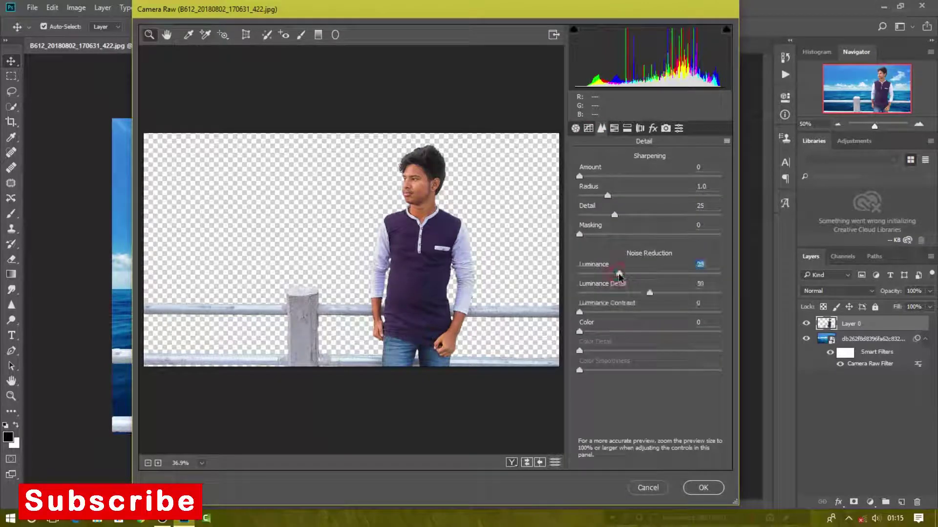
click(614, 128)
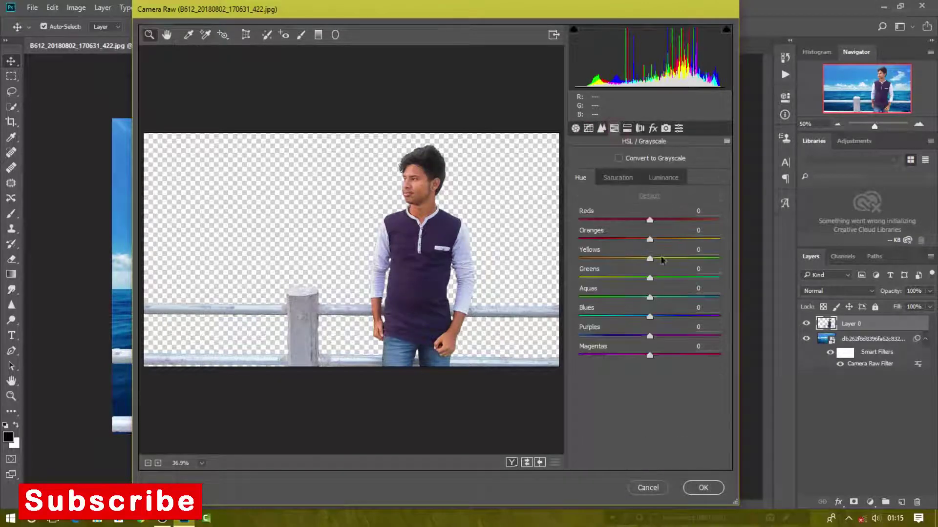
drag(650, 258, 595, 259)
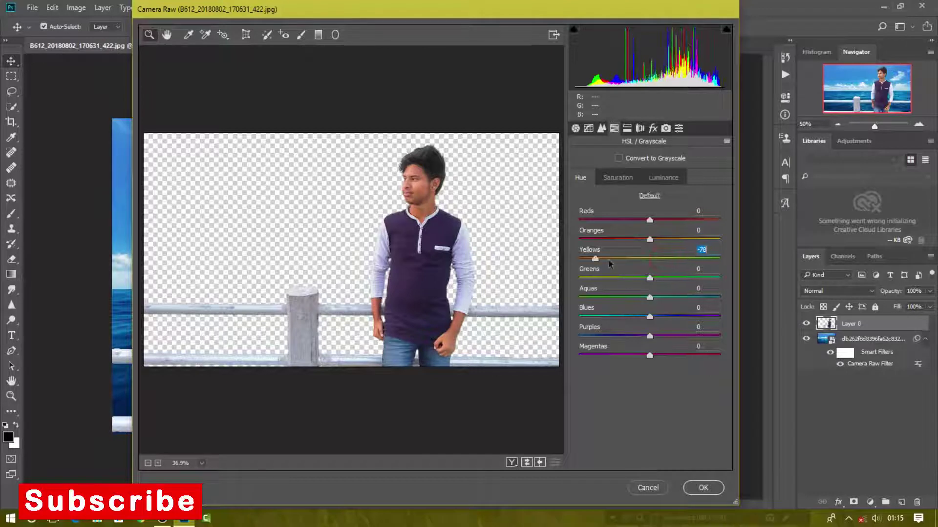
double_click(595, 259)
drag(650, 317, 598, 316)
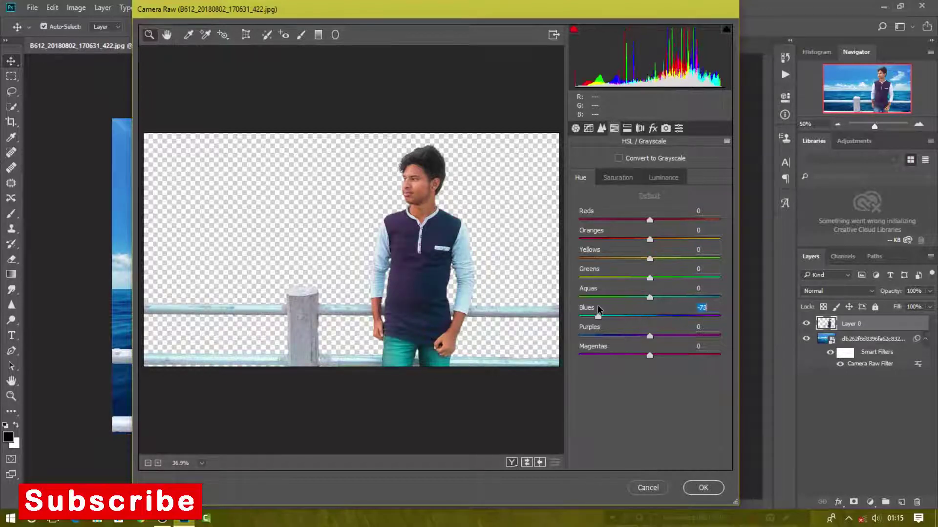
text(0)
click(653, 129)
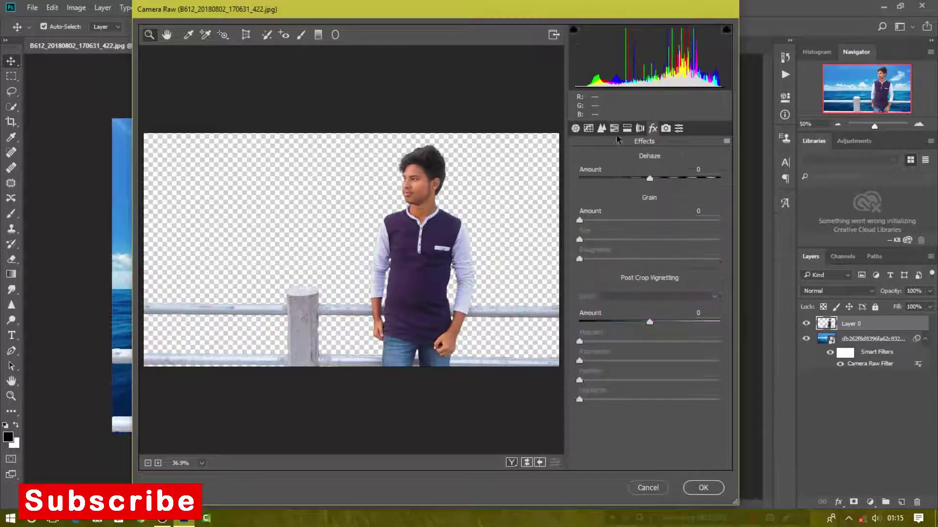
click(576, 128)
click(701, 488)
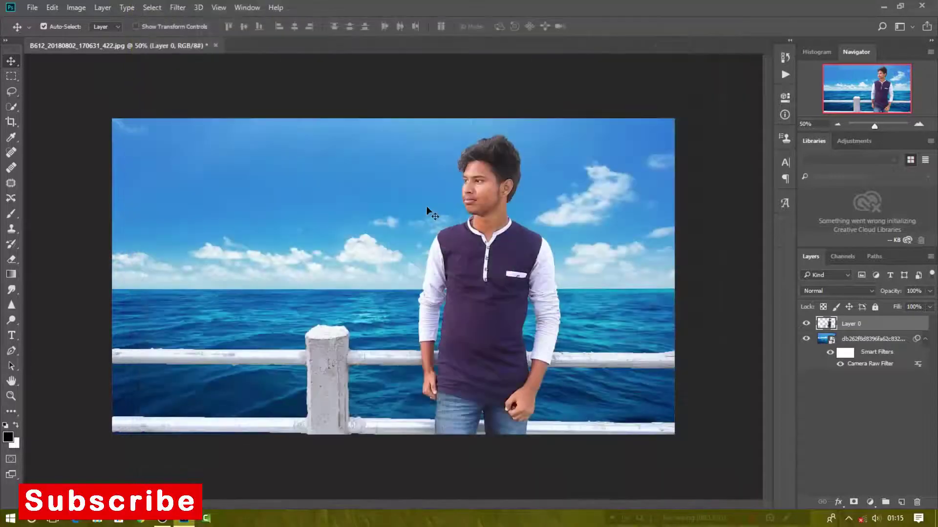
Step: On Layer 0 at 100% zoom, spot-heal the dark spots and blemishes on the cheek
click(872, 322)
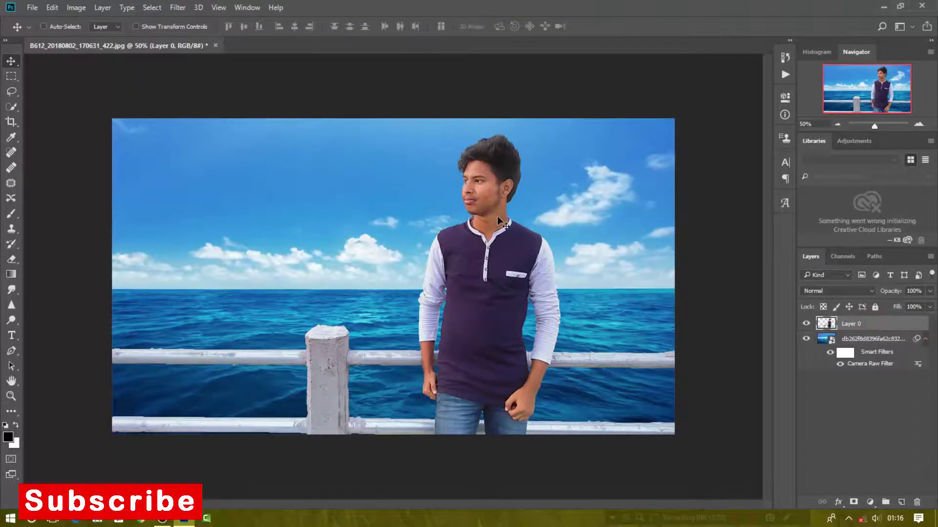
key(ctrl+1)
drag(420, 497, 468, 497)
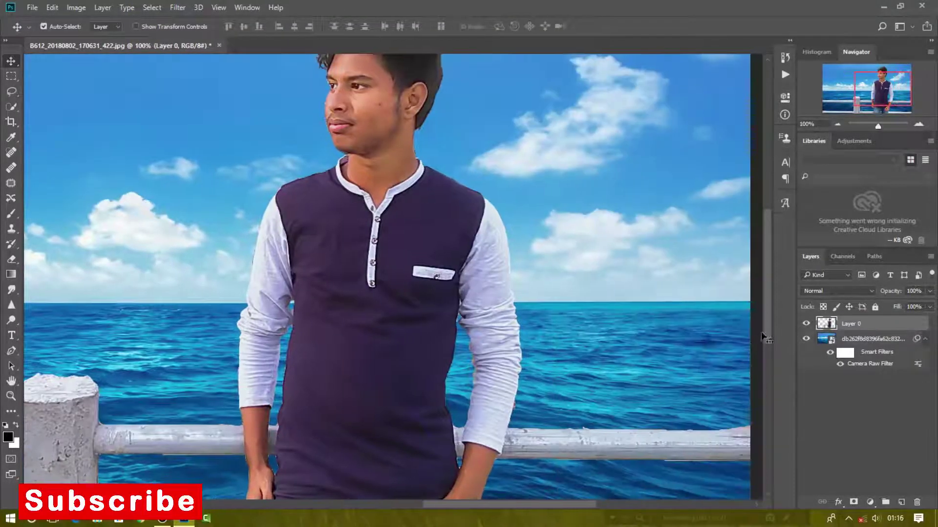
drag(768, 325, 767, 291)
scroll(368, 246, up, 1)
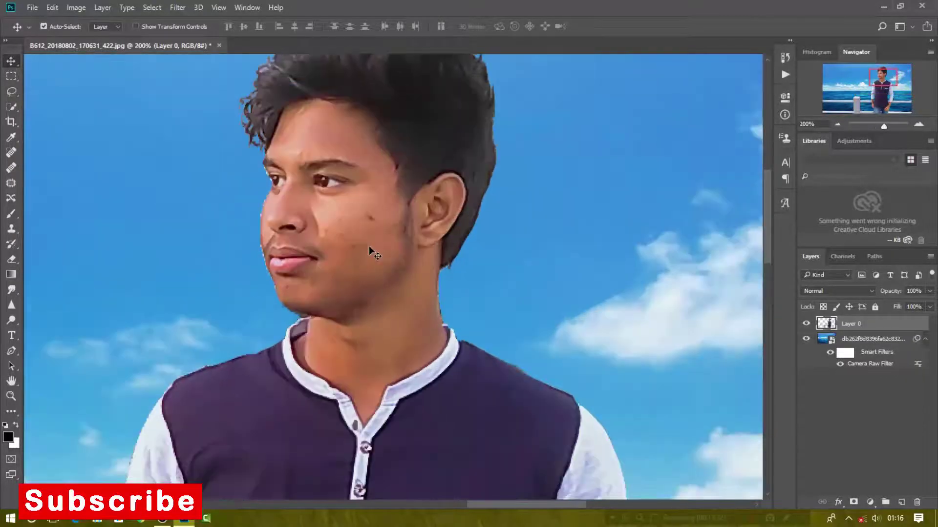
key(j)
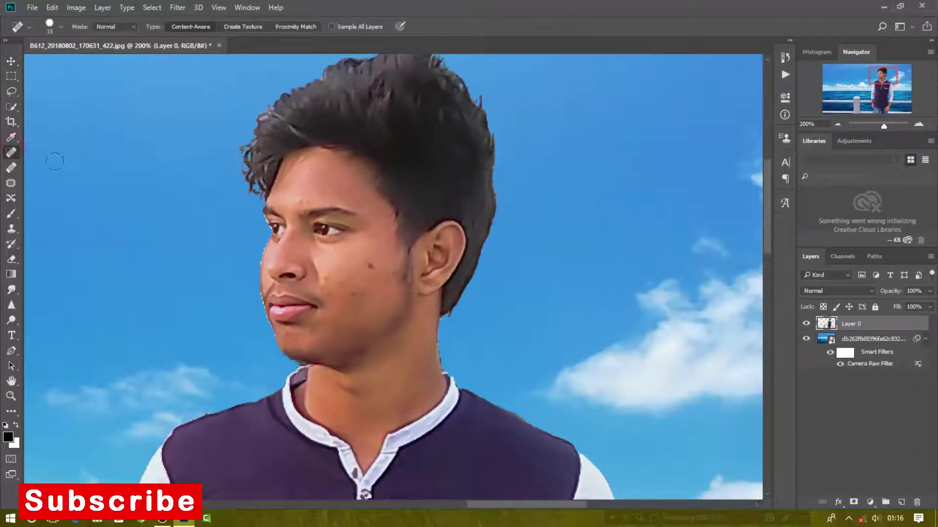
click(370, 269)
click(341, 269)
click(336, 274)
click(359, 295)
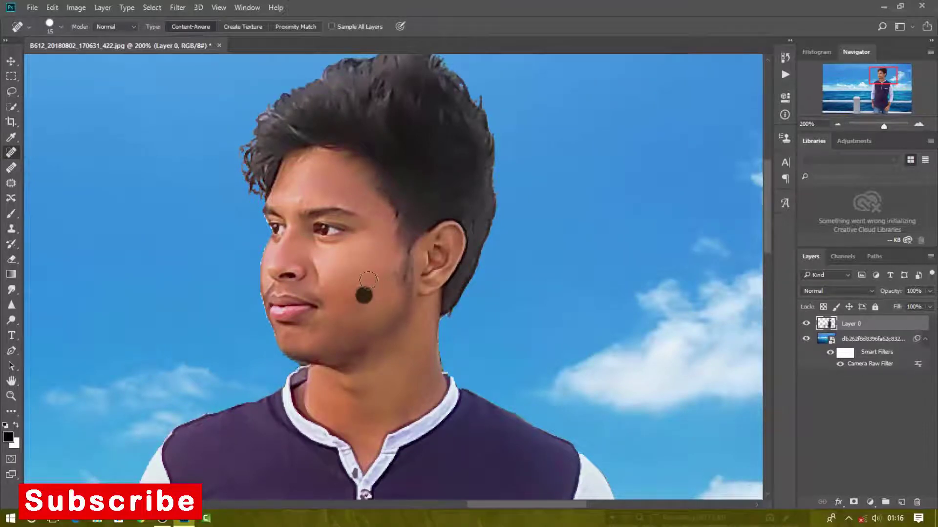
drag(329, 285, 336, 294)
Step: Remove the spot above the eyebrow and the blemishes across the lower cheek and chin
click(302, 207)
drag(356, 306, 340, 301)
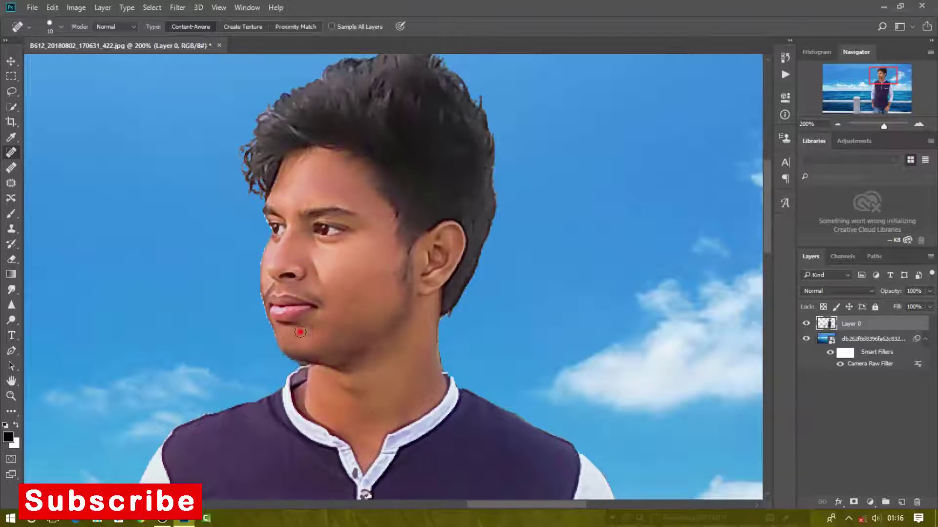
drag(288, 336, 282, 329)
click(284, 336)
click(287, 336)
click(301, 336)
click(315, 326)
scroll(394, 301, up, 1)
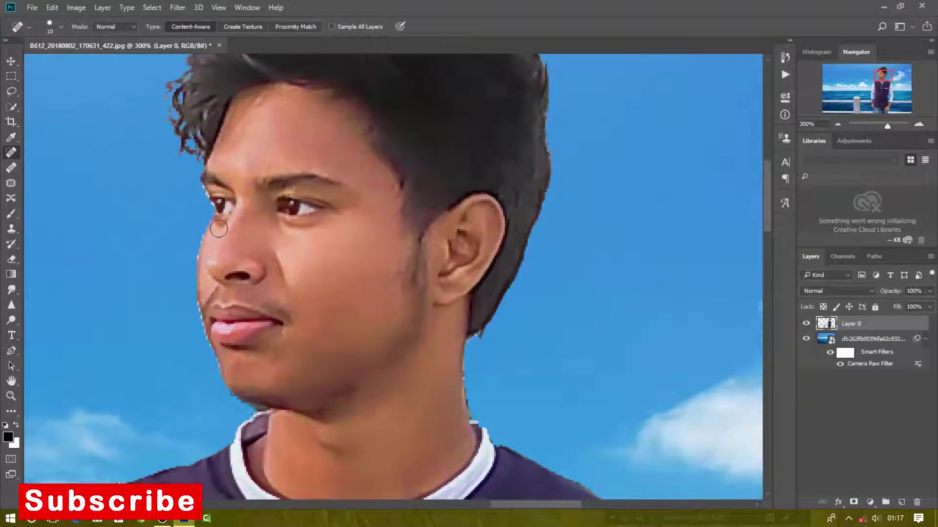
Step: Heal the skin under both eyes with a slightly smaller healing brush
click(221, 225)
key(bracketleft)
click(222, 224)
click(217, 222)
click(318, 224)
click(310, 226)
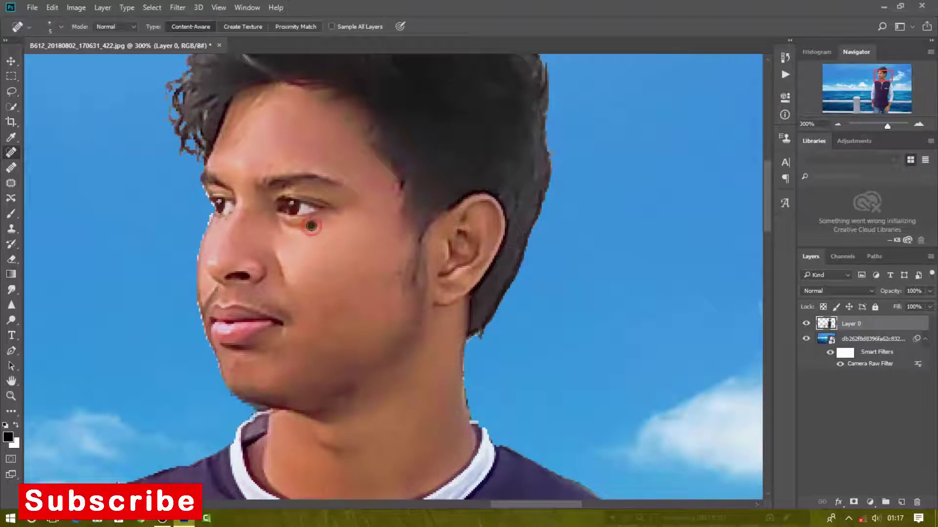
click(295, 226)
click(317, 231)
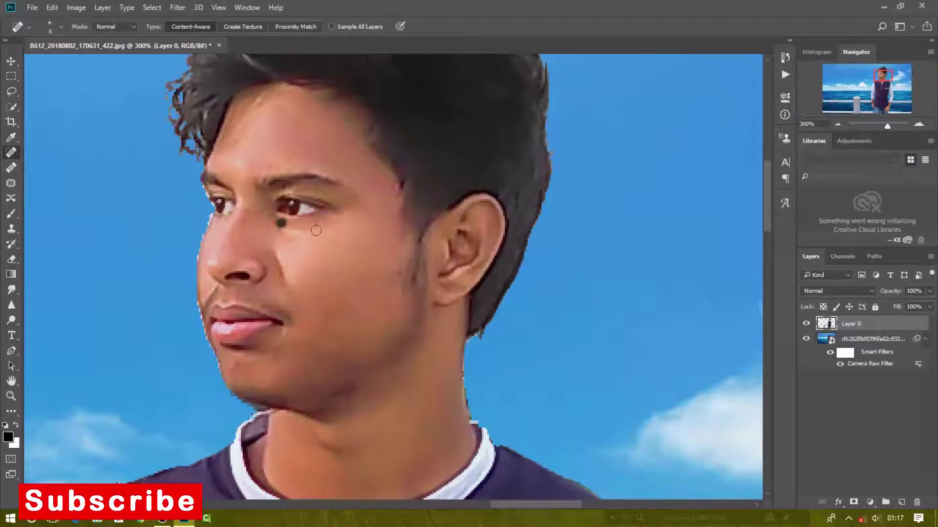
key(bracketright)
Step: Heal the spot near the ear and the blemishes beside the nose
click(400, 292)
click(276, 262)
click(275, 272)
click(271, 253)
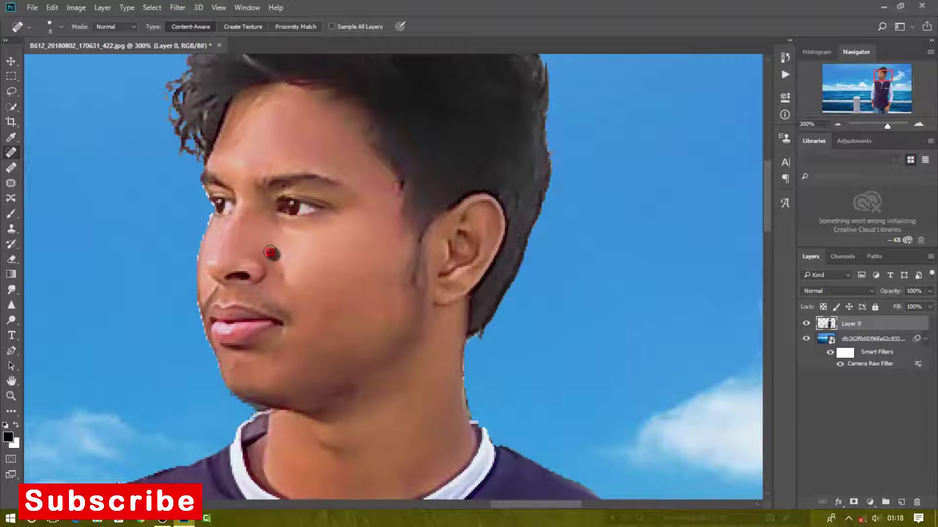
click(283, 276)
click(272, 251)
scroll(757, 224, down, 5)
scroll(757, 224, down, 3)
Step: Clean up the neck and under-chin spots, then review the whole composite and 100% view
click(322, 261)
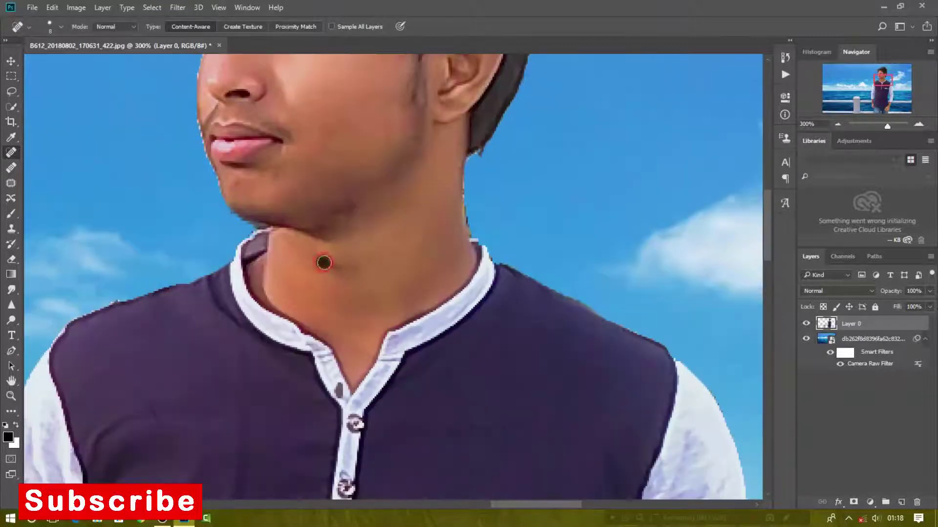
click(328, 266)
click(340, 277)
click(380, 260)
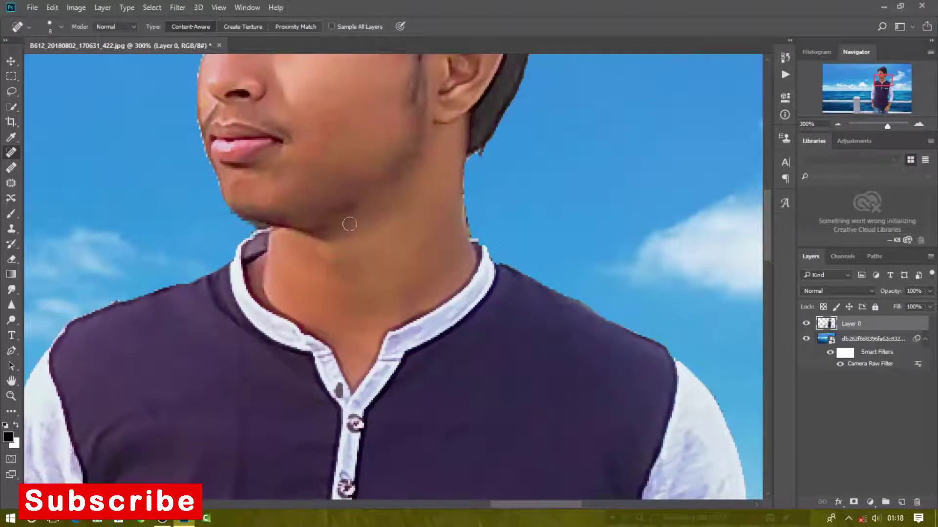
click(326, 238)
mouse_move(770, 242)
mouse_down()
mouse_move(767, 202)
mouse_move(787, 359)
mouse_up()
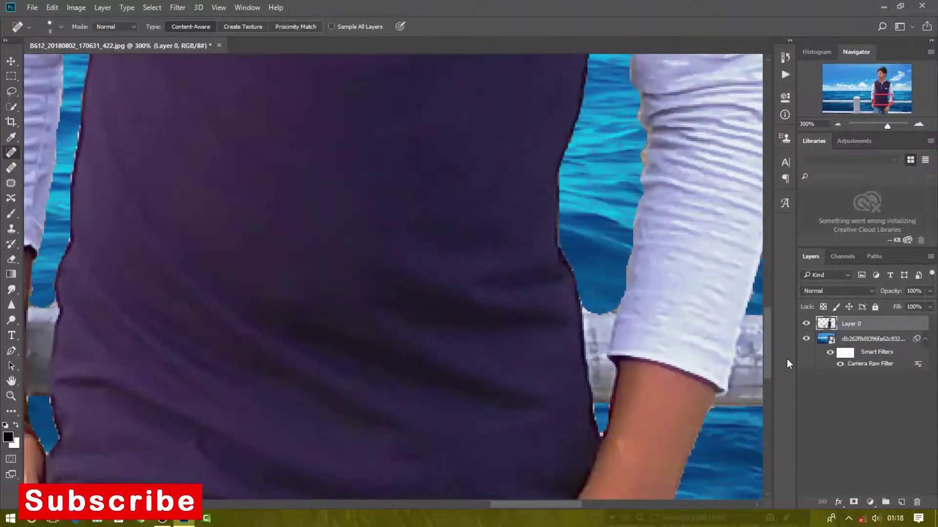
key(ctrl+0)
key(ctrl+1)
Step: Sample the skin tone from the man's hand as the foreground colour
key(b)
click(10, 139)
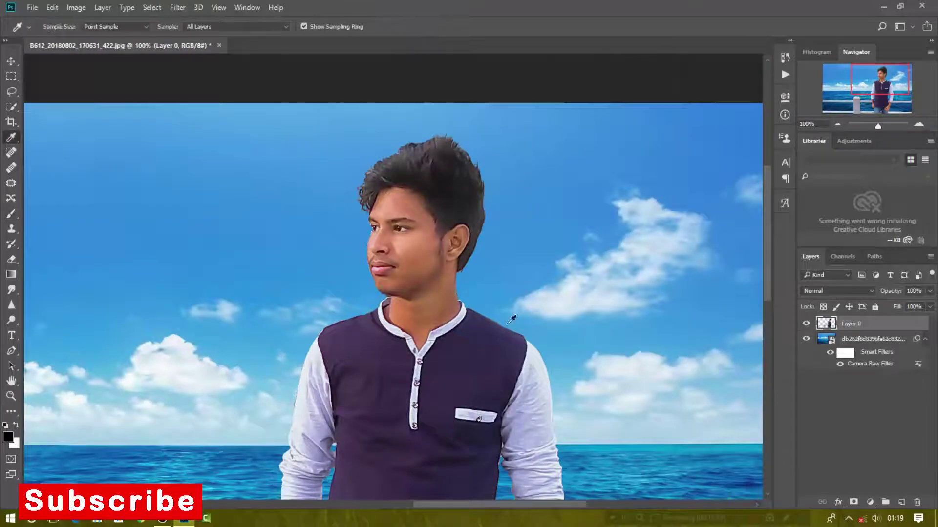
mouse_move(766, 252)
mouse_down()
mouse_move(769, 330)
mouse_move(766, 254)
mouse_up()
click(485, 395)
key(ctrl+plus)
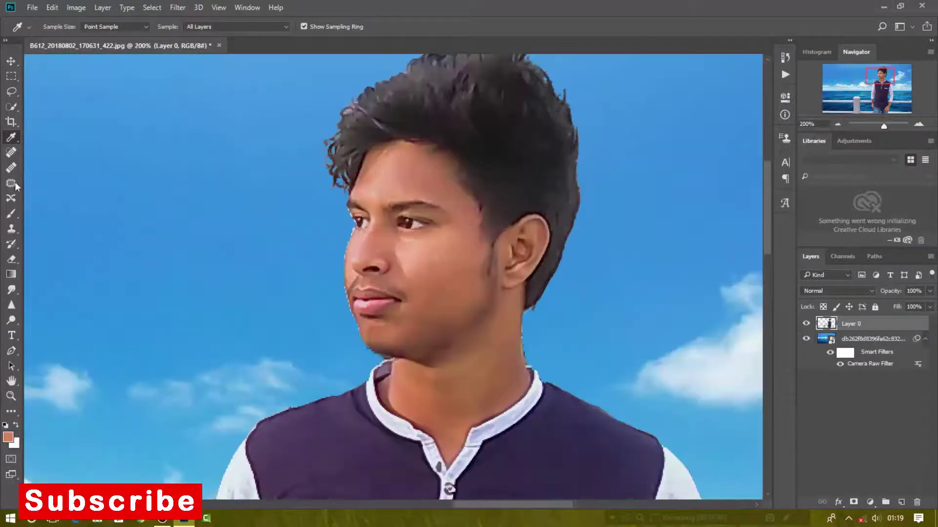
key(b)
Step: Set the Brush to 23% opacity, 22% flow and 26% smoothing
click(246, 27)
drag(215, 42, 203, 42)
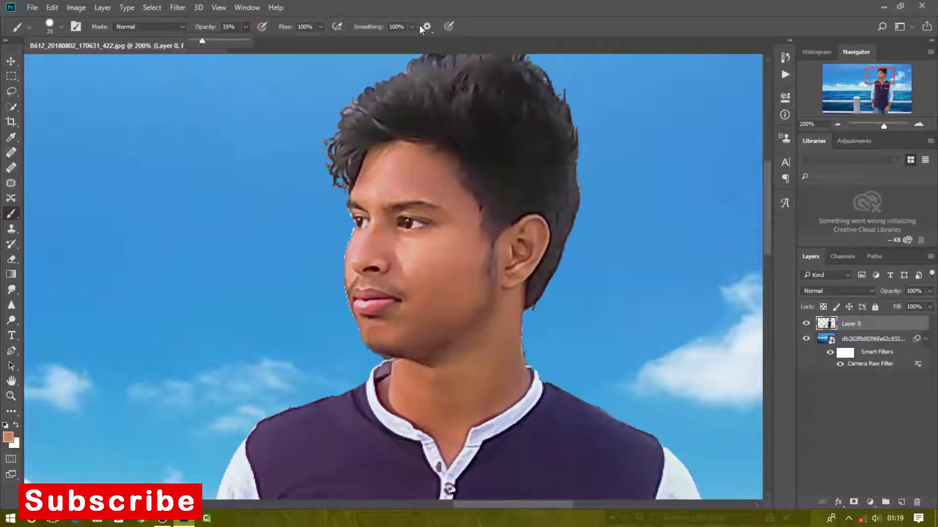
drag(412, 27, 370, 41)
click(320, 26)
click(400, 165)
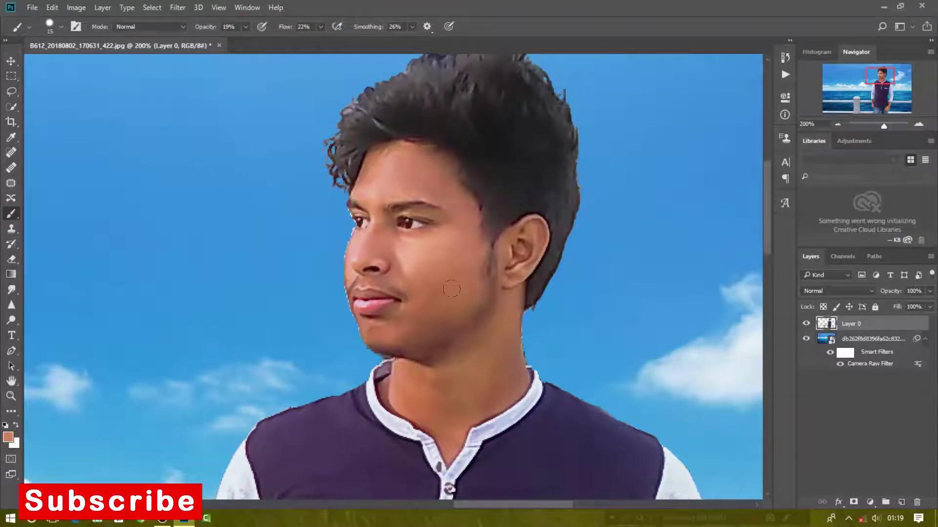
key(bracketleft)
key(bracketleft)
key(bracketright)
key(bracketright)
key(bracketright)
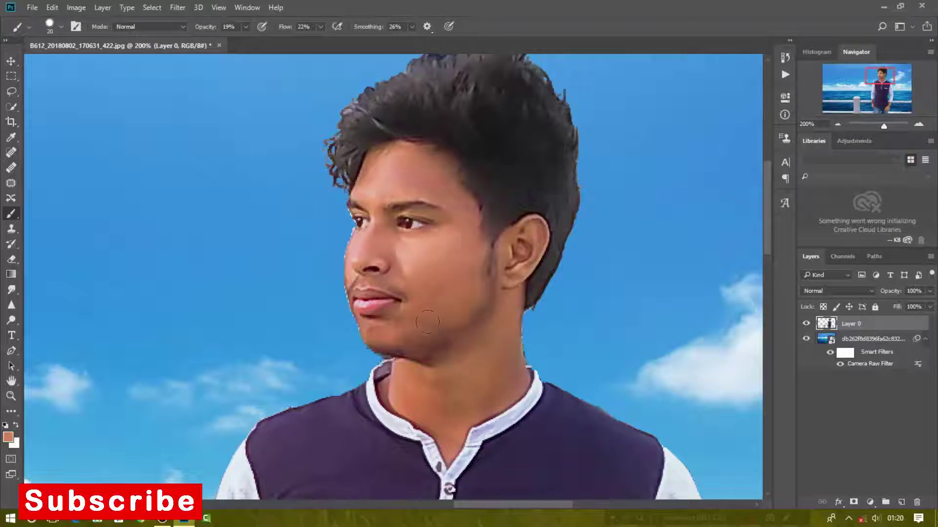
key(bracketleft)
key(2)
key(3)
Step: Softly paint skin tone along the forehead hairline and around the chin
drag(427, 322, 393, 330)
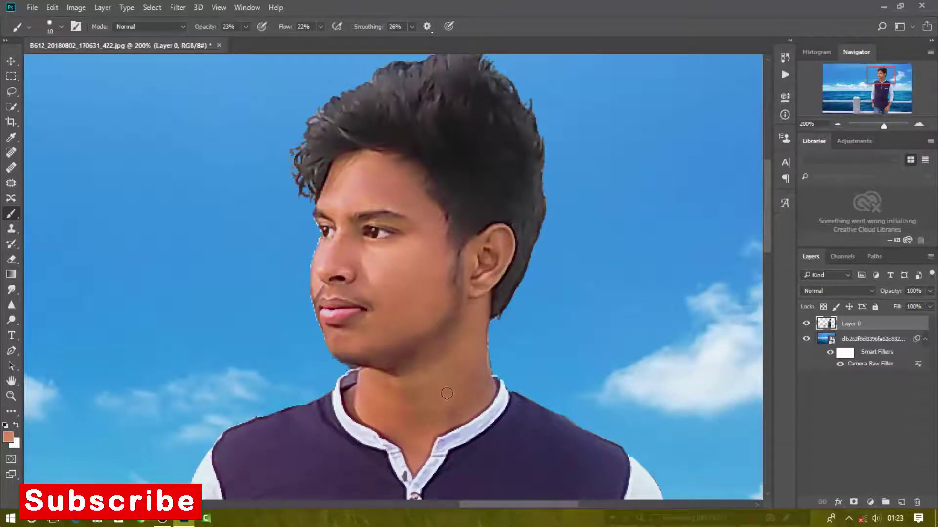
key(bracketright)
key(bracketright)
key(bracketright)
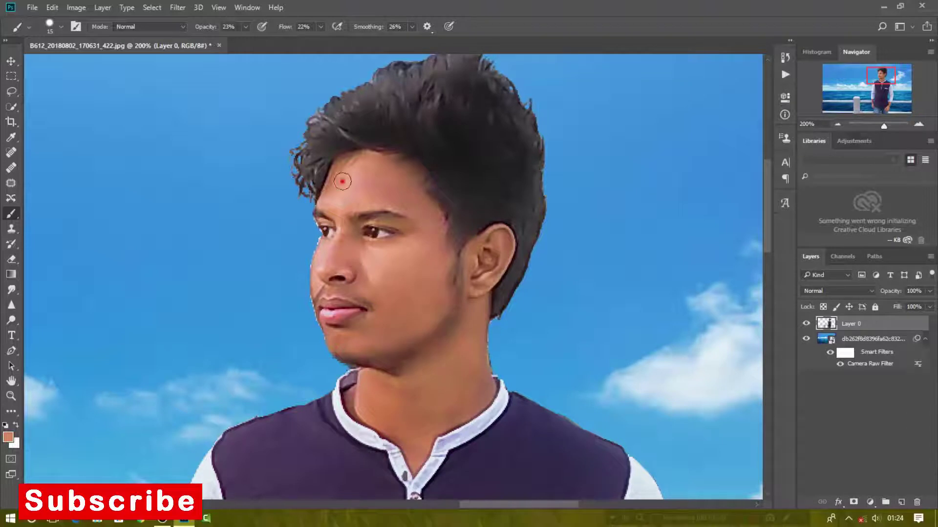
drag(344, 167, 335, 181)
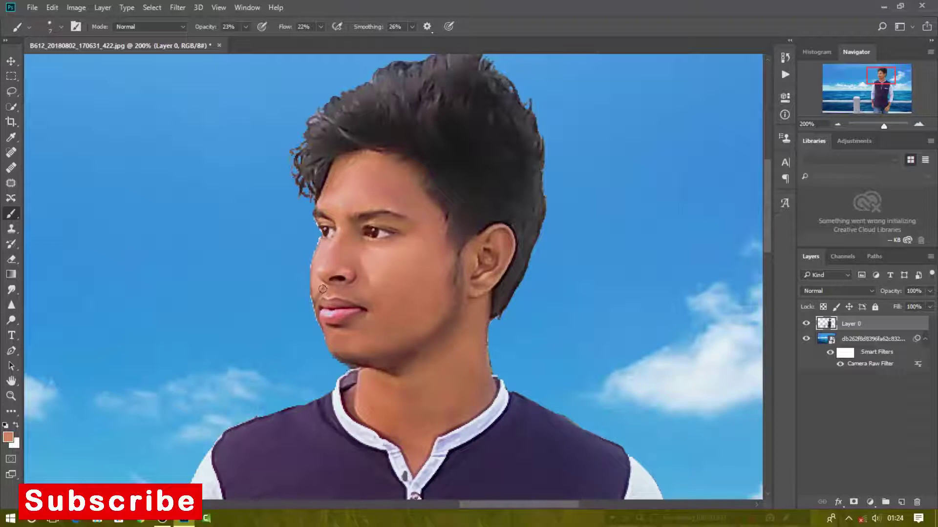
drag(366, 320, 366, 334)
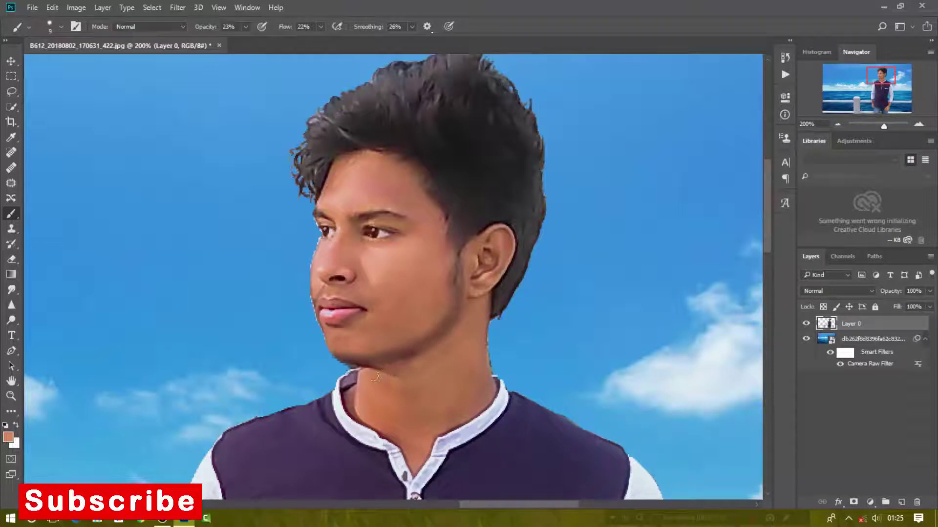
Step: With brush size 15, paint skin tone up the left forearm
key(bracketright)
key(bracketright)
scroll(770, 230, down, 3)
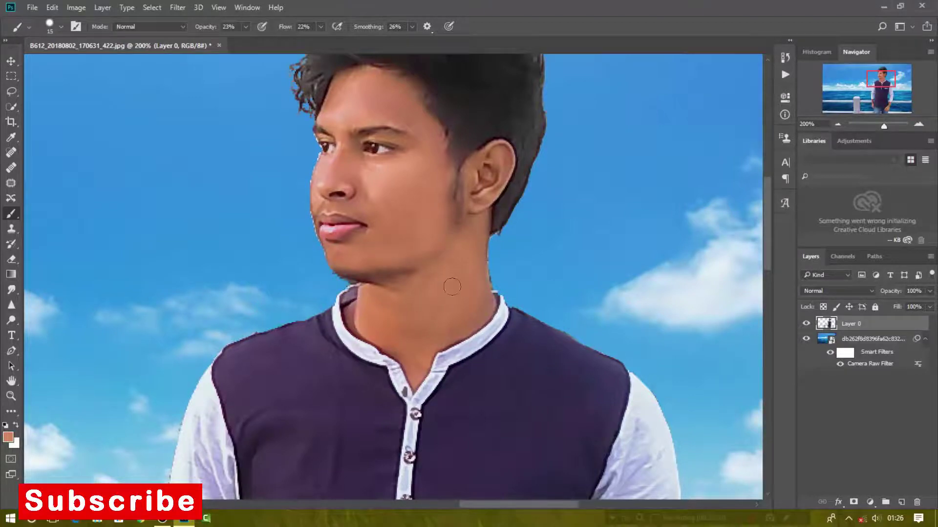
key(ctrl+minus)
scroll(396, 288, down, 5)
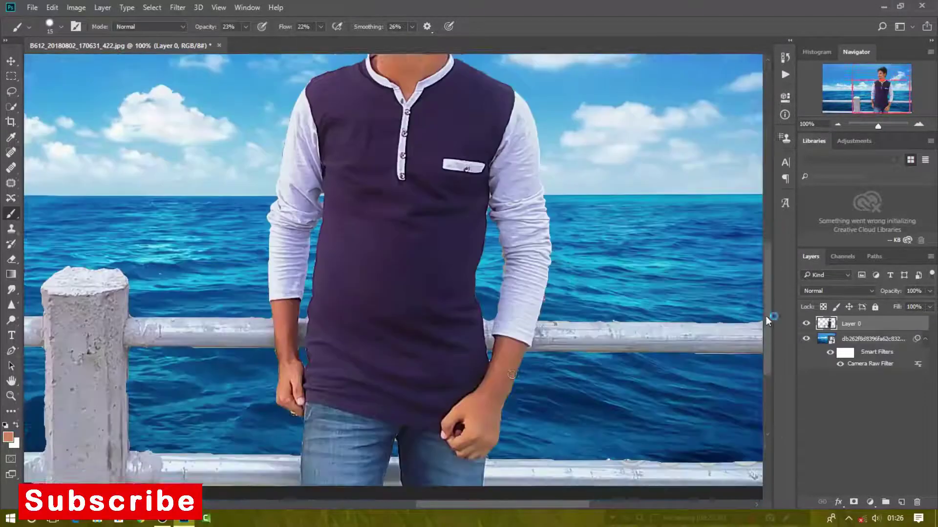
key(ctrl+plus)
scroll(559, 374, down, 2)
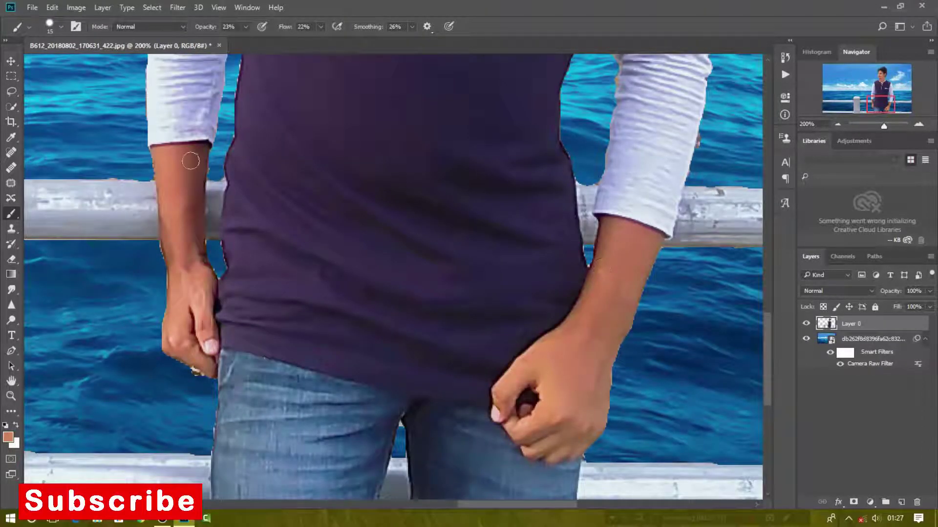
mouse_move(190, 156)
mouse_down()
mouse_move(200, 213)
mouse_move(176, 238)
mouse_up()
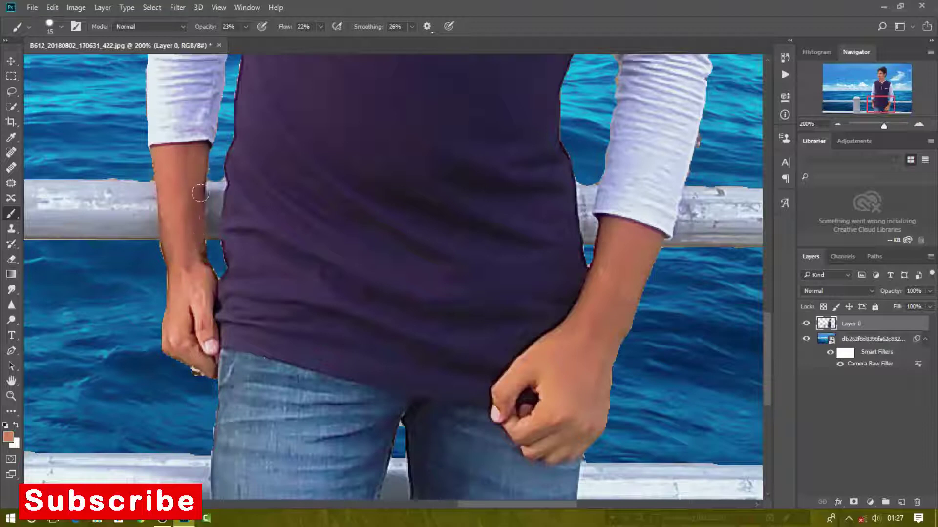
drag(205, 363, 191, 197)
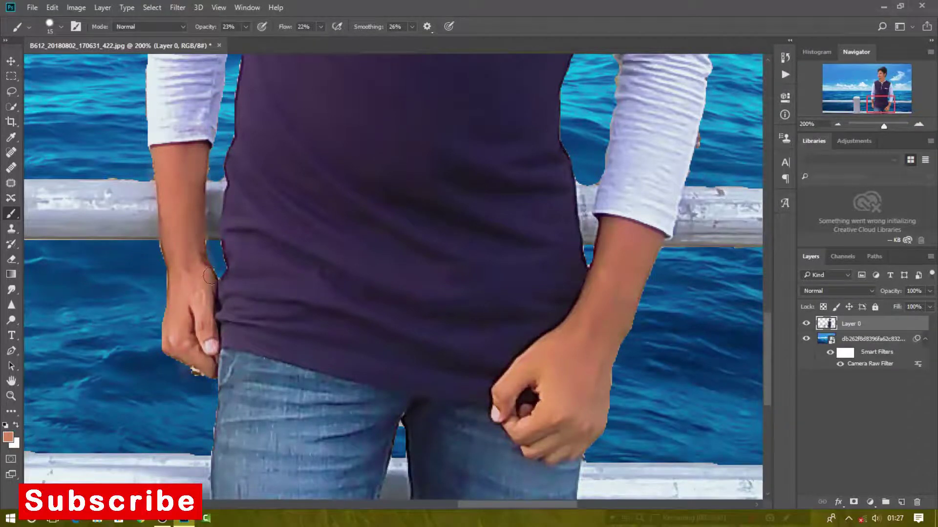
scroll(618, 274, down, 3)
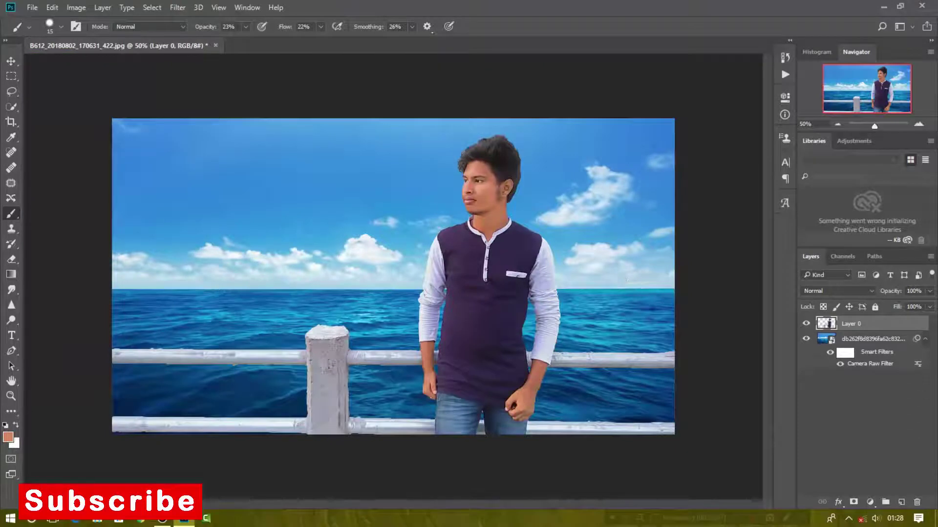
Step: Apply a Tilt-Shift blur of roughly 6-8 px to the sea-and-sky layer, sharp band kept low at the railing
click(867, 341)
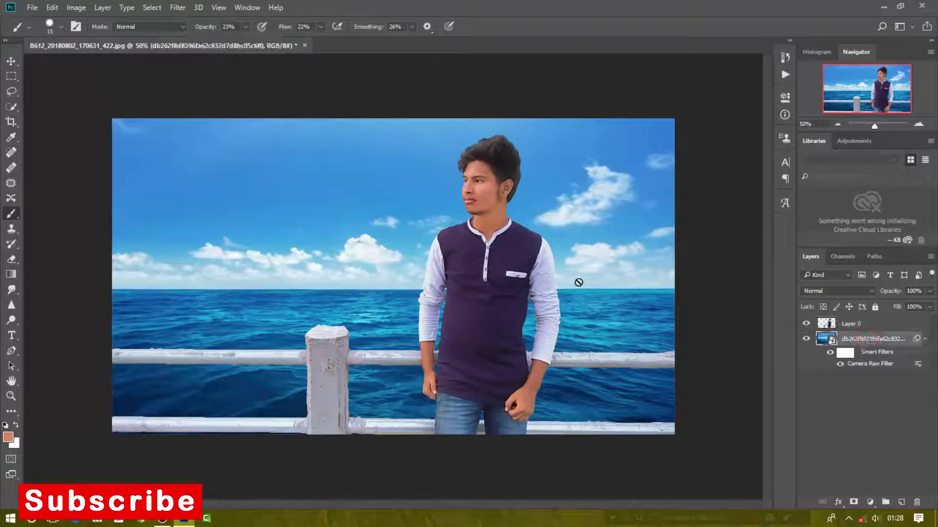
click(13, 62)
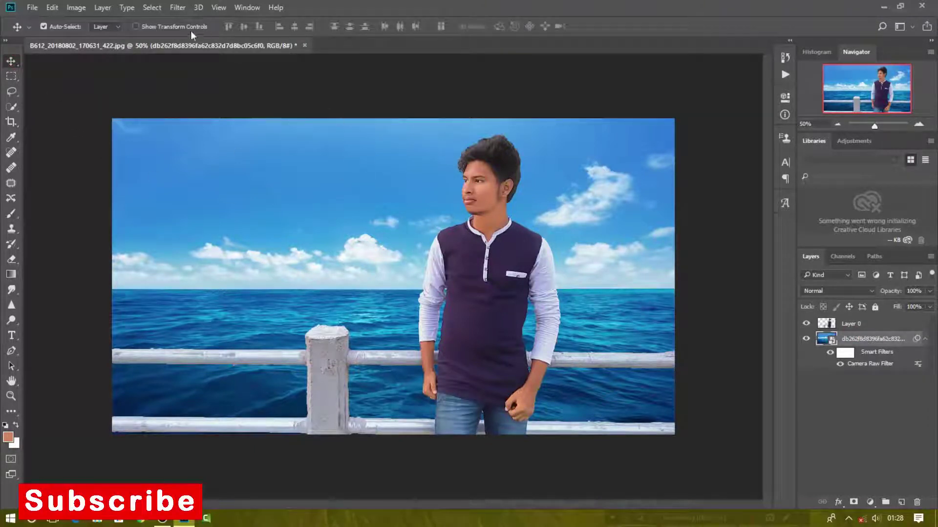
click(177, 8)
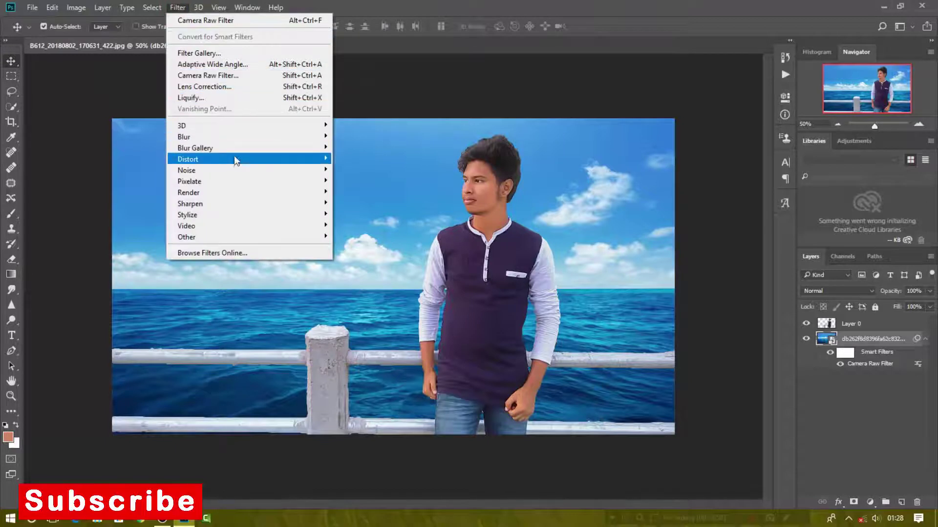
mouse_move(189, 203)
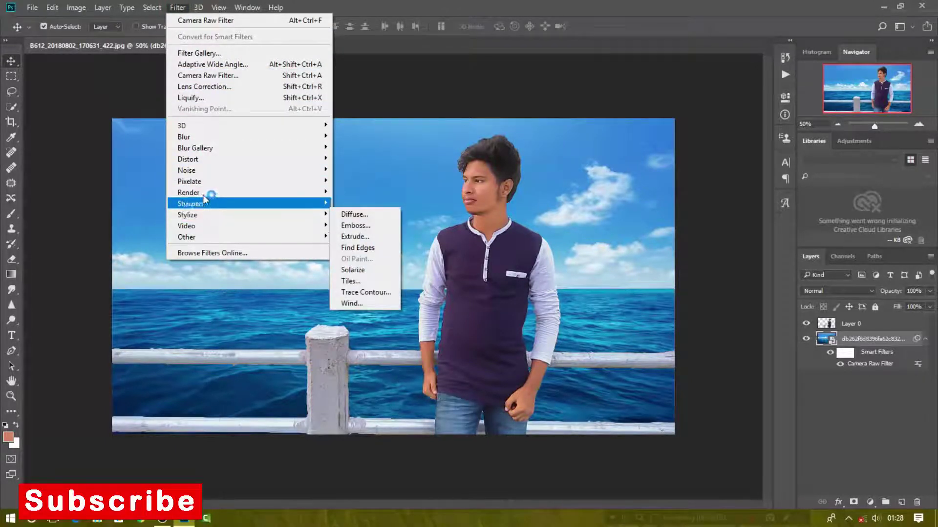
mouse_move(195, 148)
click(361, 168)
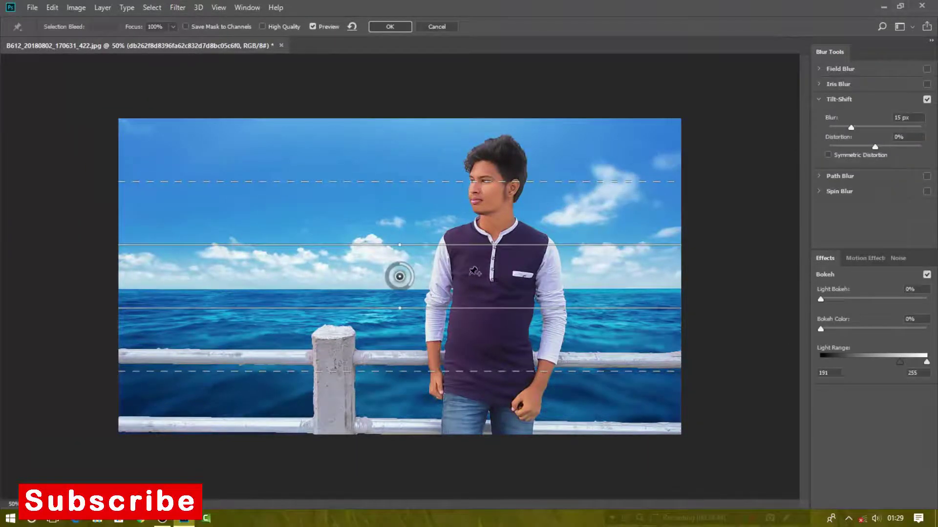
drag(400, 277, 400, 377)
drag(468, 378, 432, 458)
drag(432, 400, 440, 445)
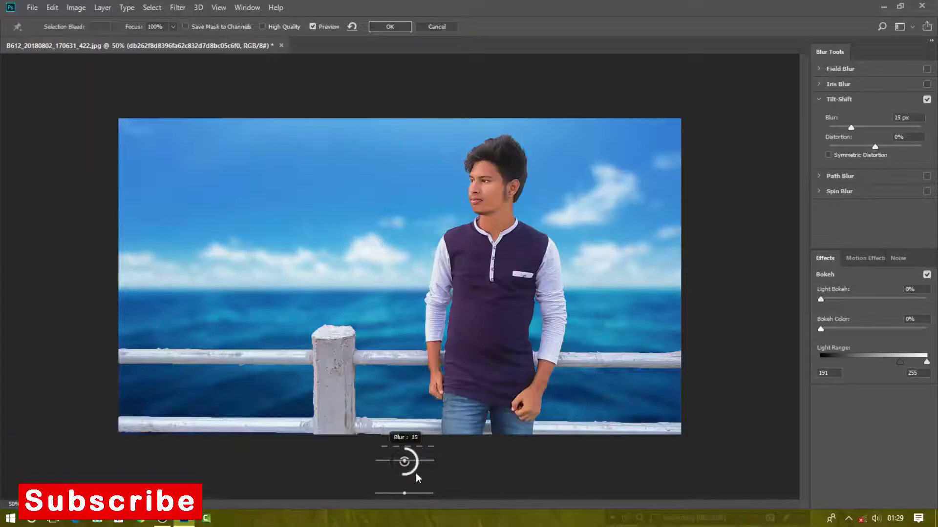
mouse_move(418, 477)
mouse_down()
mouse_move(427, 461)
mouse_move(417, 454)
mouse_up()
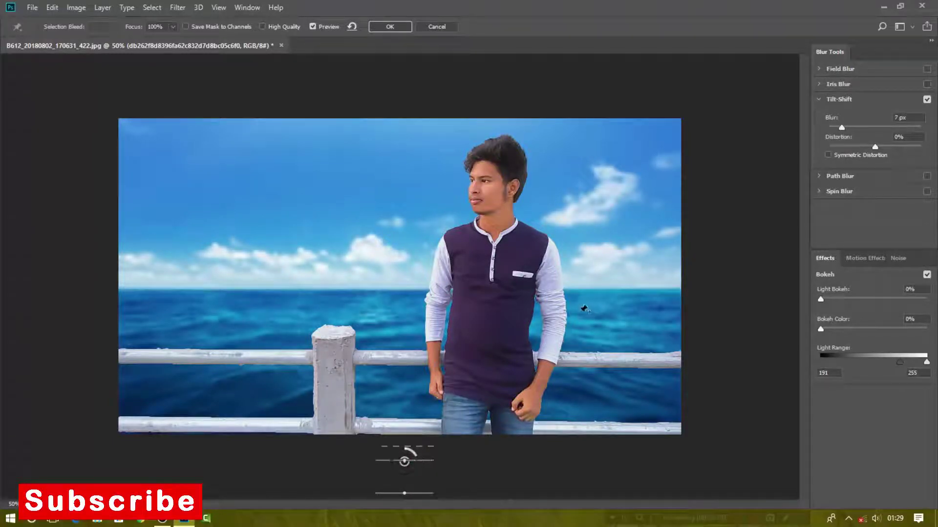
drag(842, 127, 837, 127)
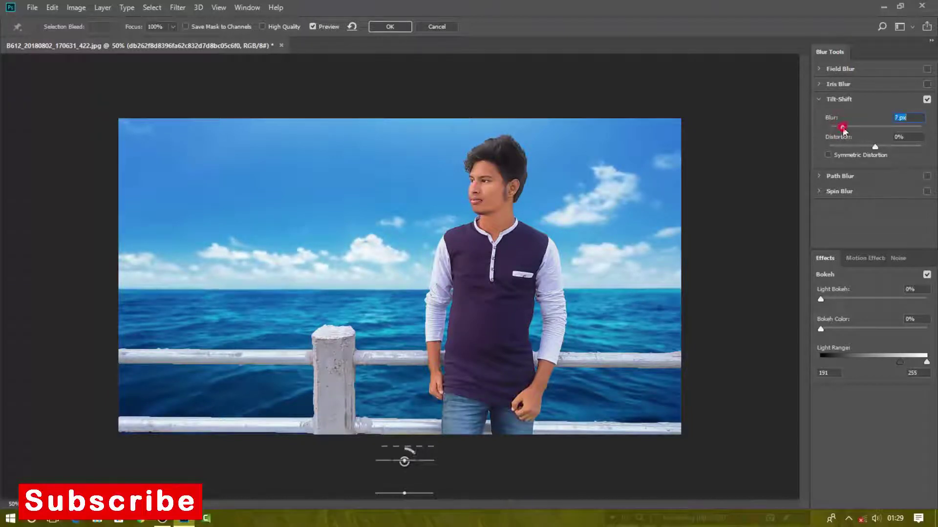
drag(839, 128, 839, 126)
click(391, 30)
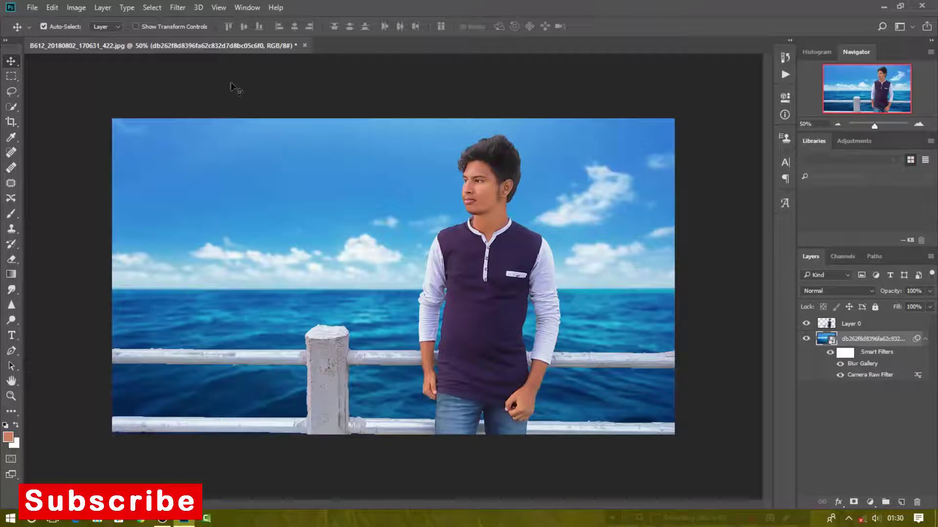
Step: Open the Camera Raw filter on the cut-out person layer and raise Contrast to +5
click(178, 9)
click(362, 70)
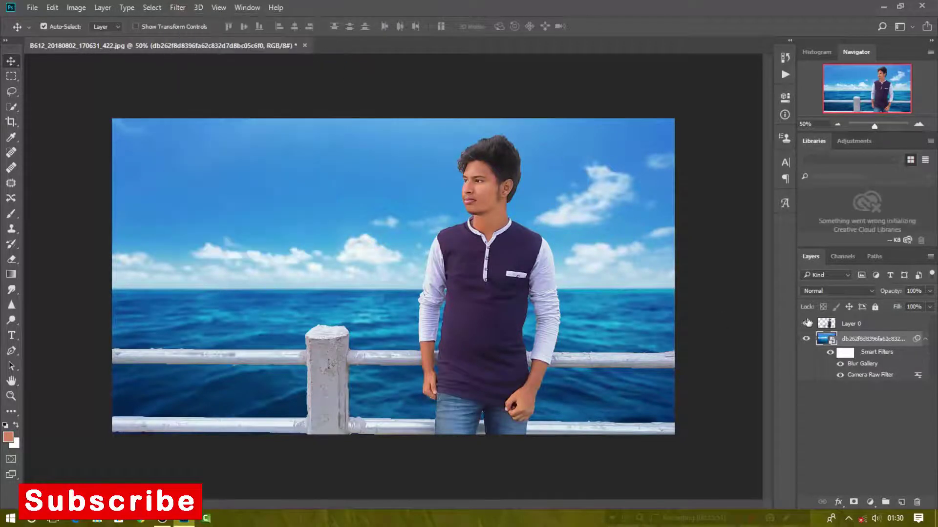
click(502, 241)
click(177, 7)
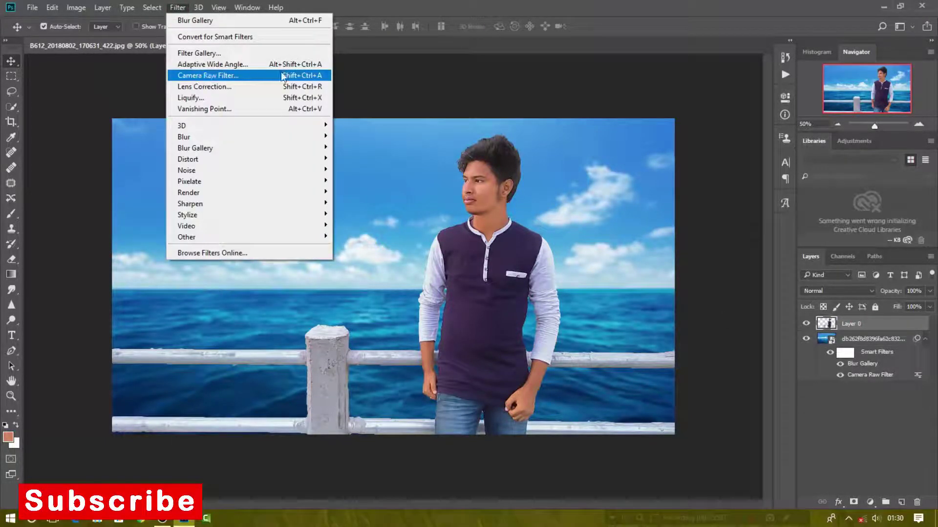
click(275, 76)
drag(649, 259, 656, 262)
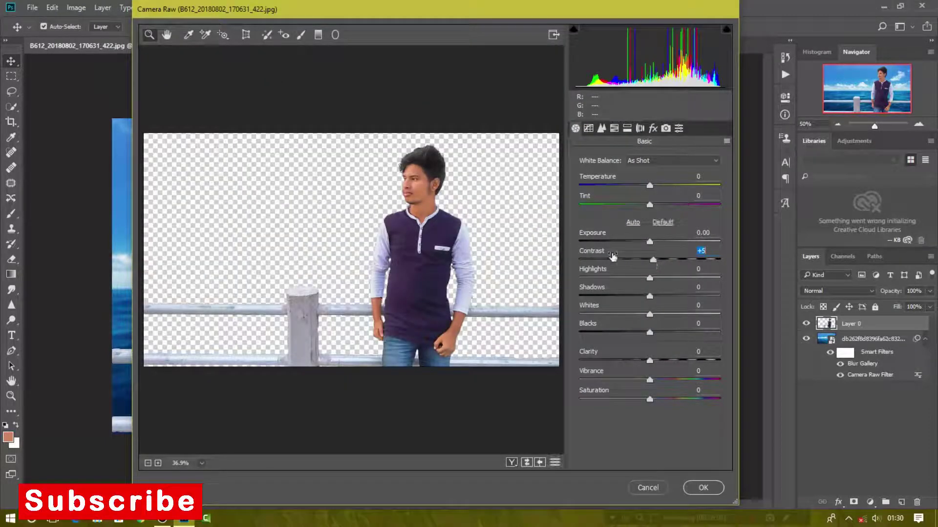
Step: Zoom the Camera Raw preview to 200% and frame the face
click(300, 35)
click(149, 35)
drag(397, 164, 410, 176)
click(202, 463)
click(193, 376)
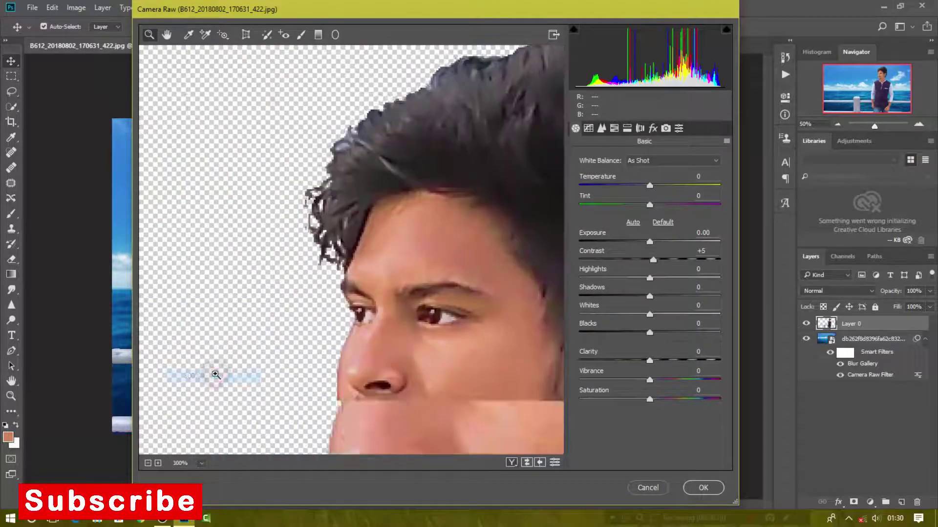
click(202, 463)
click(193, 389)
click(202, 463)
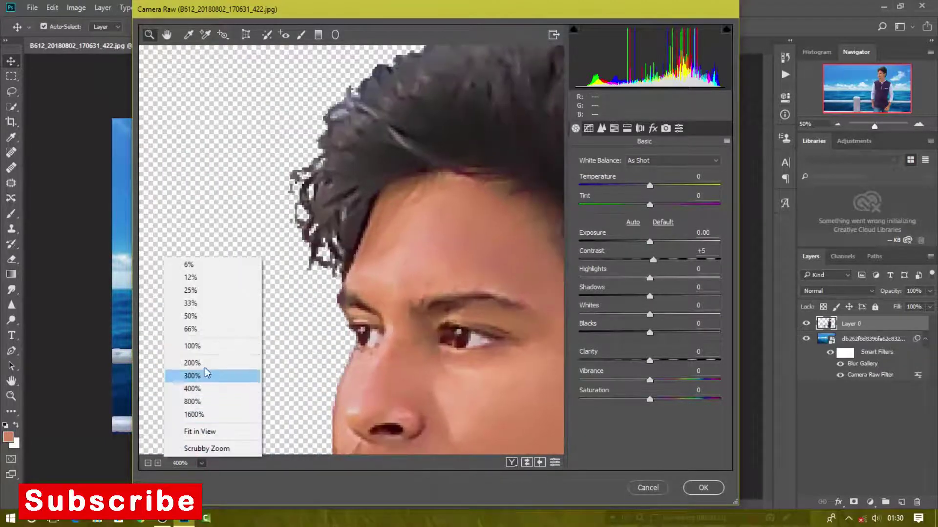
click(205, 372)
click(166, 34)
drag(314, 194, 292, 66)
Step: Brush Exposure +0.10 and Noise Reduction +32 onto the forehead and down the neck
click(302, 35)
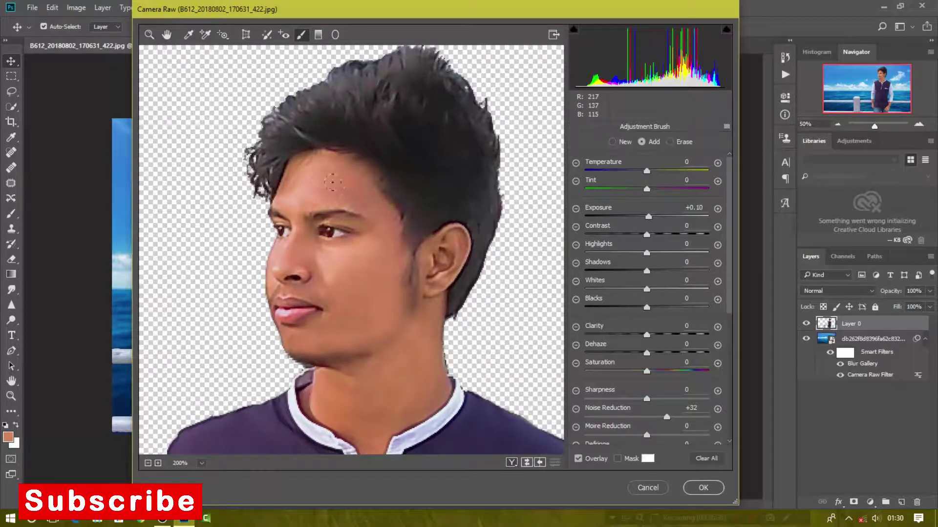
drag(389, 266, 389, 272)
mouse_move(400, 346)
mouse_down()
mouse_move(417, 394)
mouse_move(365, 395)
mouse_move(389, 416)
mouse_move(376, 326)
mouse_move(377, 142)
mouse_up()
key(h)
drag(429, 420, 435, 190)
click(302, 36)
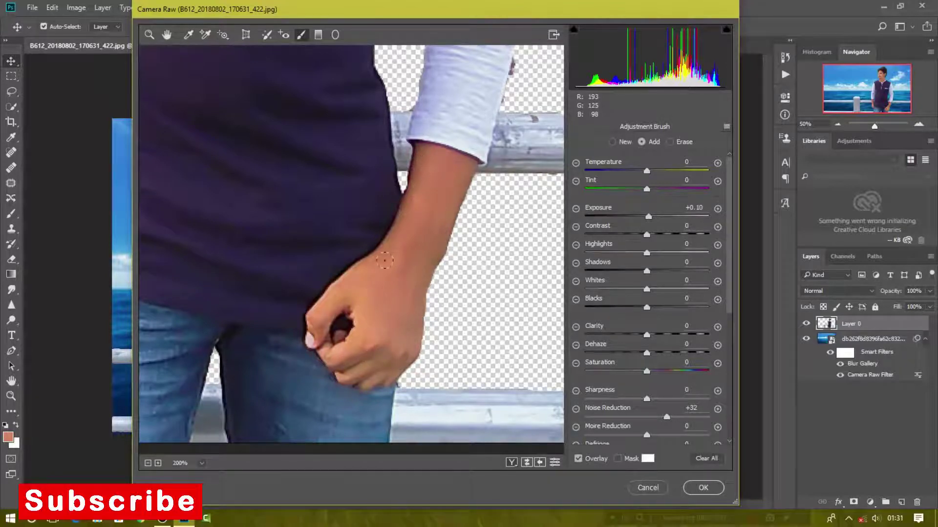
Step: Extend the adjustment-brush brightening down the other forearm
key(h)
drag(347, 249, 562, 298)
key(k)
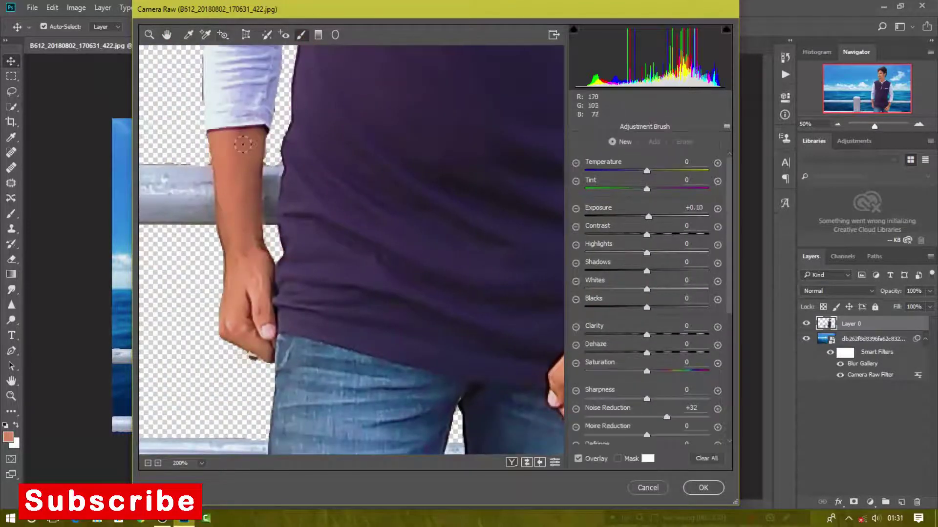
drag(242, 145, 224, 196)
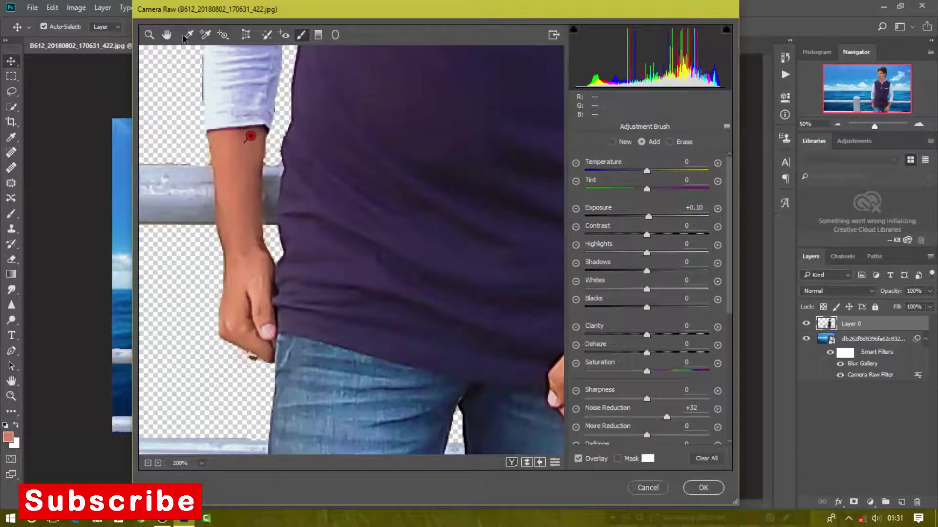
click(149, 34)
Step: Fit the preview, then reset Contrast, Highlights, Shadows, Whites, Blacks and Clarity to zero
click(204, 466)
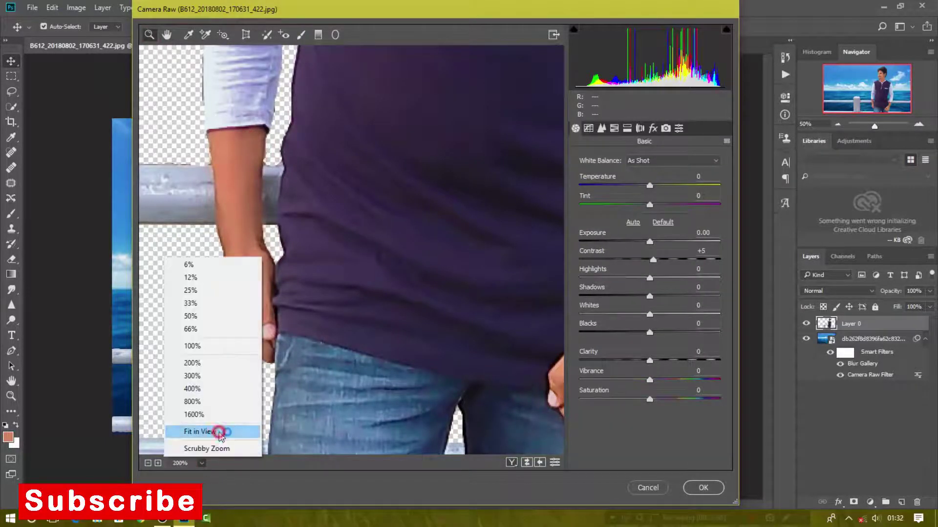
click(217, 433)
mouse_move(653, 259)
mouse_down()
mouse_move(664, 261)
mouse_move(605, 278)
mouse_move(698, 296)
mouse_up()
double_click(663, 259)
double_click(605, 278)
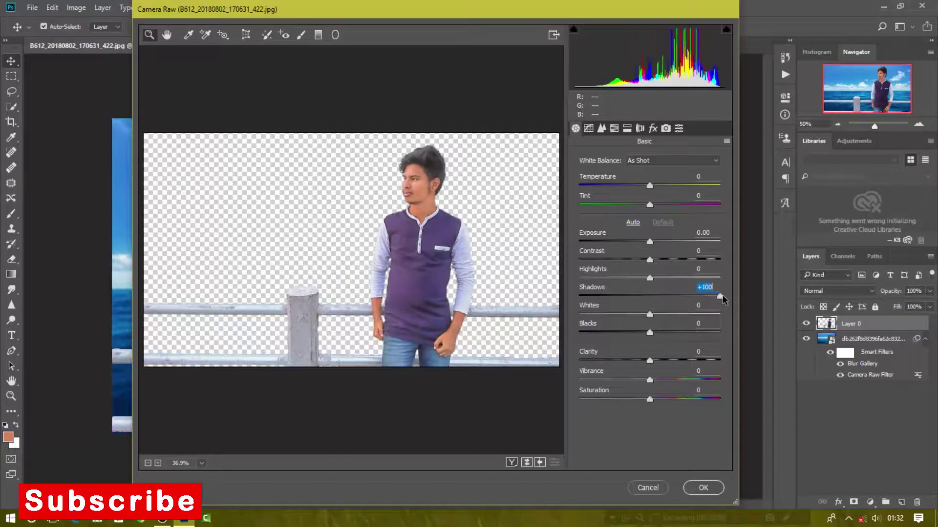
double_click(698, 297)
mouse_move(649, 333)
mouse_down()
mouse_move(665, 333)
mouse_move(593, 314)
mouse_up()
double_click(593, 314)
double_click(664, 333)
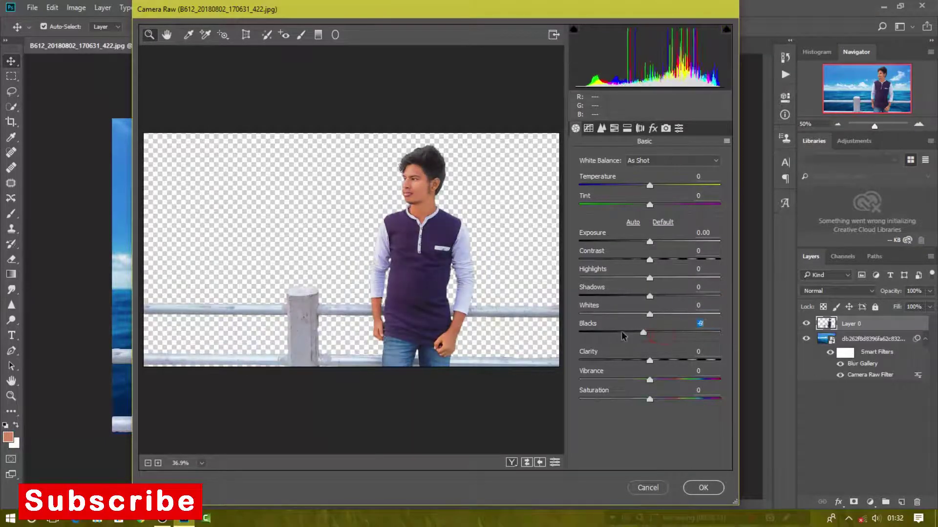
drag(649, 361, 689, 361)
double_click(689, 360)
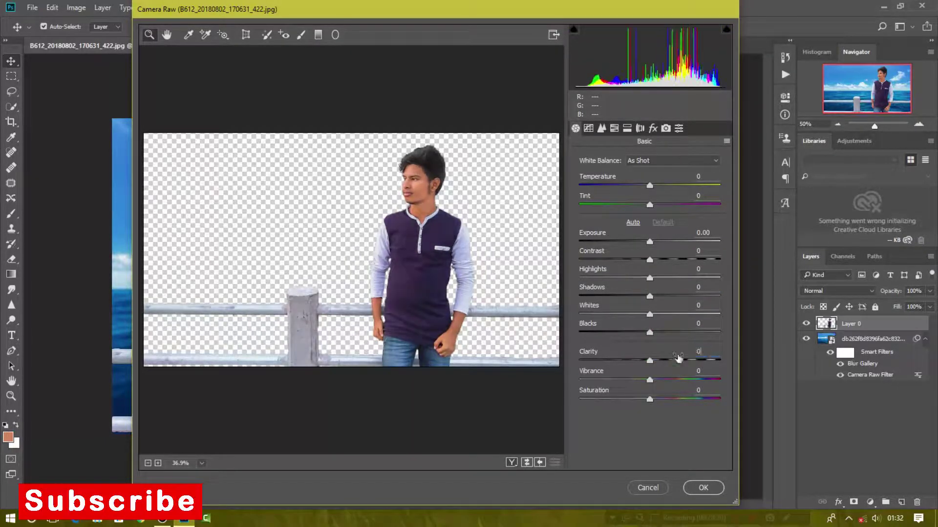
Step: Review the Tone Curve and Lens panels, return to Basic, and commit the Camera Raw edits
click(601, 128)
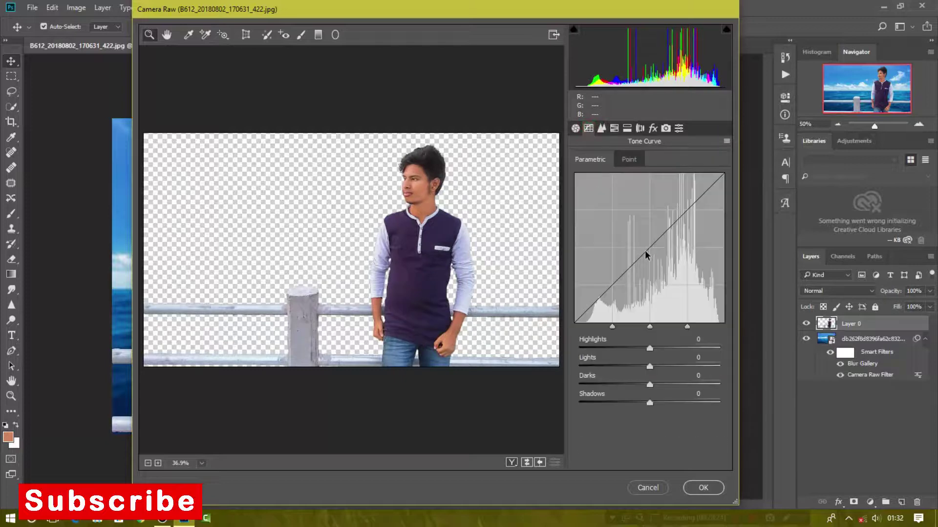
click(601, 128)
click(639, 128)
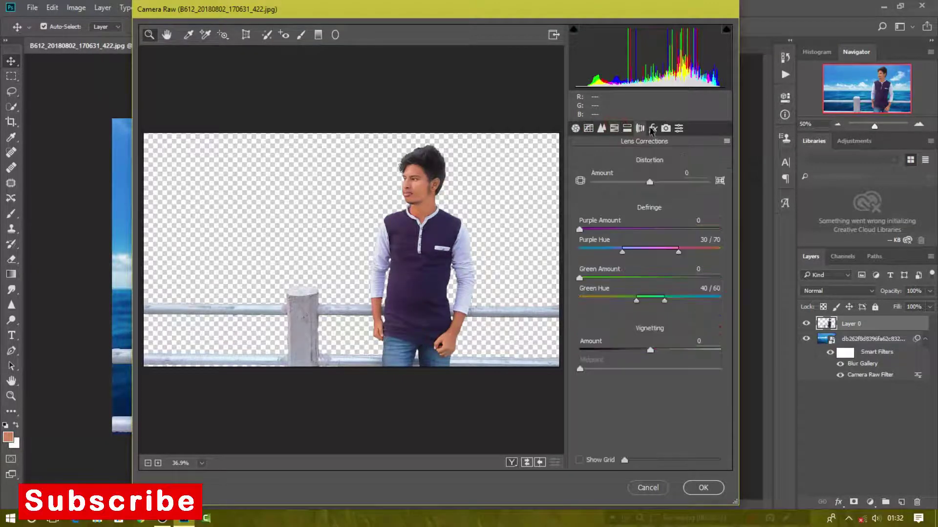
click(576, 128)
click(704, 488)
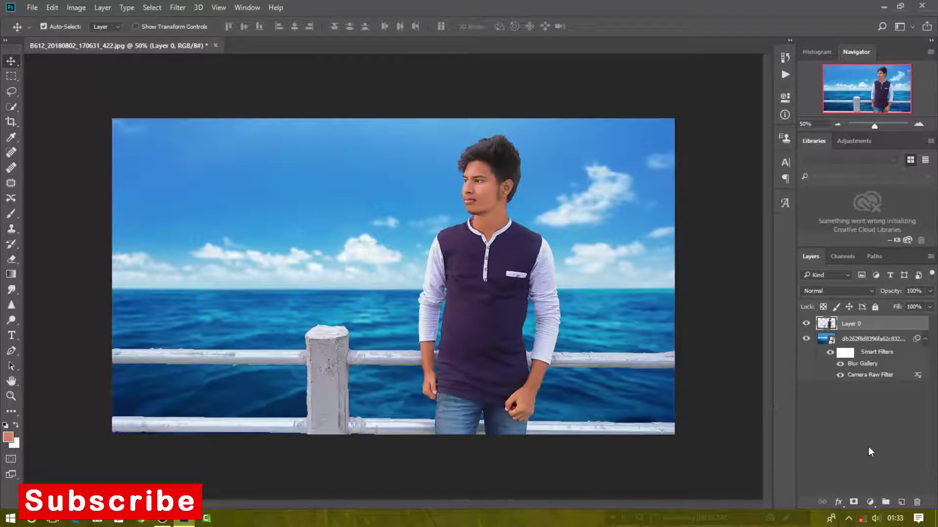
Step: Add a Selective Color layer with Reds set to Cyan -83 and Black around -35 to -39
click(870, 502)
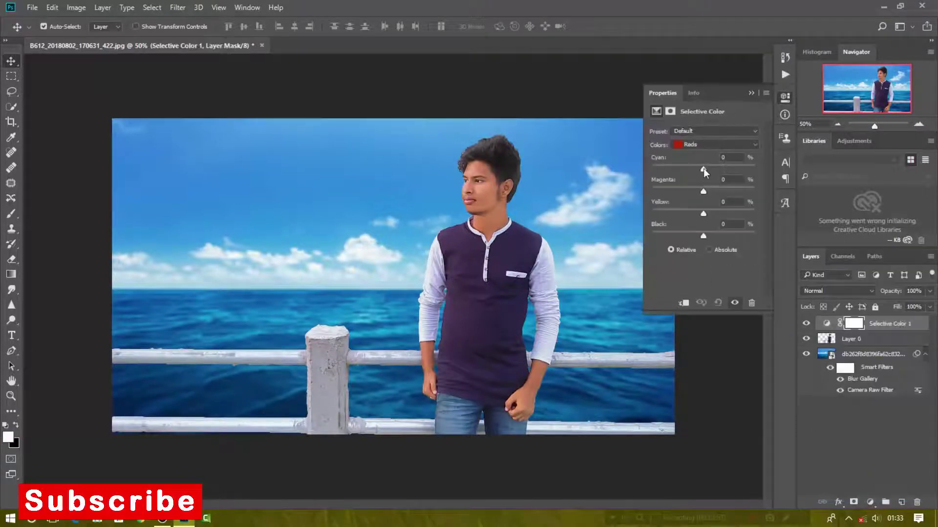
drag(704, 168, 663, 168)
mouse_move(704, 236)
mouse_down()
mouse_move(664, 236)
mouse_move(678, 236)
mouse_up()
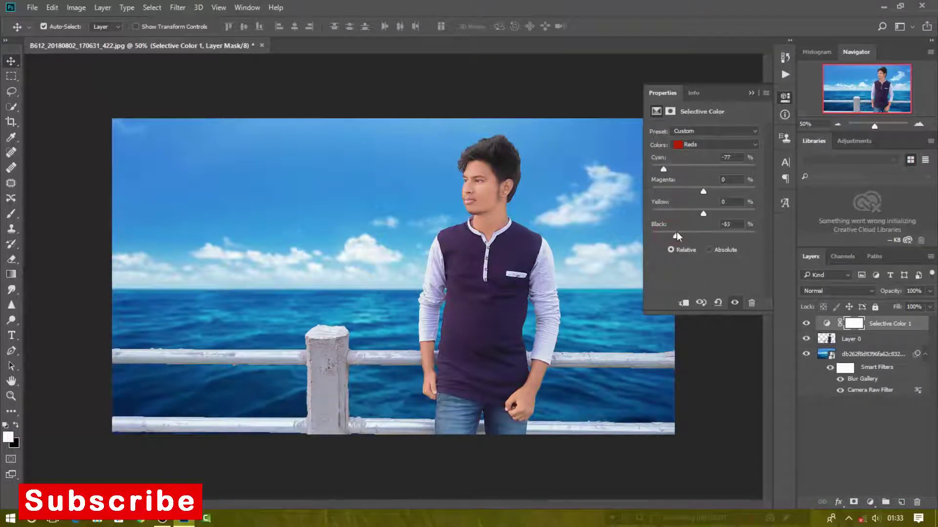
drag(662, 169, 681, 169)
mouse_move(678, 237)
mouse_down()
mouse_move(704, 236)
mouse_move(697, 235)
mouse_up()
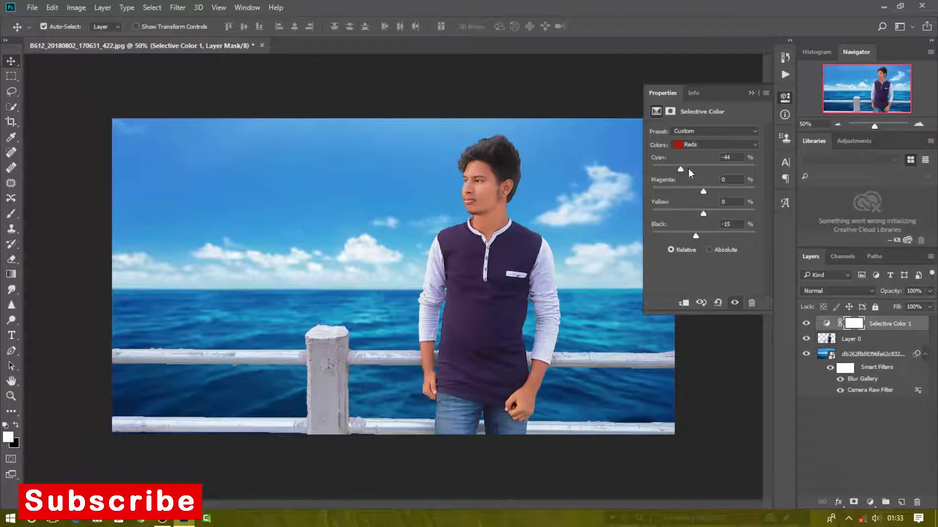
drag(681, 168, 662, 169)
mouse_move(696, 236)
mouse_down()
mouse_move(658, 232)
mouse_move(689, 237)
mouse_up()
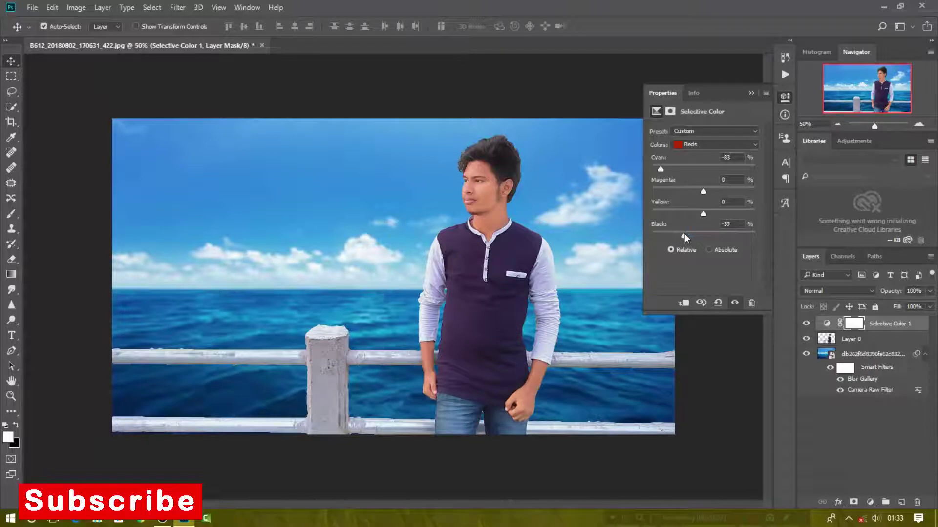
drag(685, 234, 681, 233)
drag(685, 235, 684, 237)
Step: Merge the Selective Color 1 layer down into the background layer
click(785, 96)
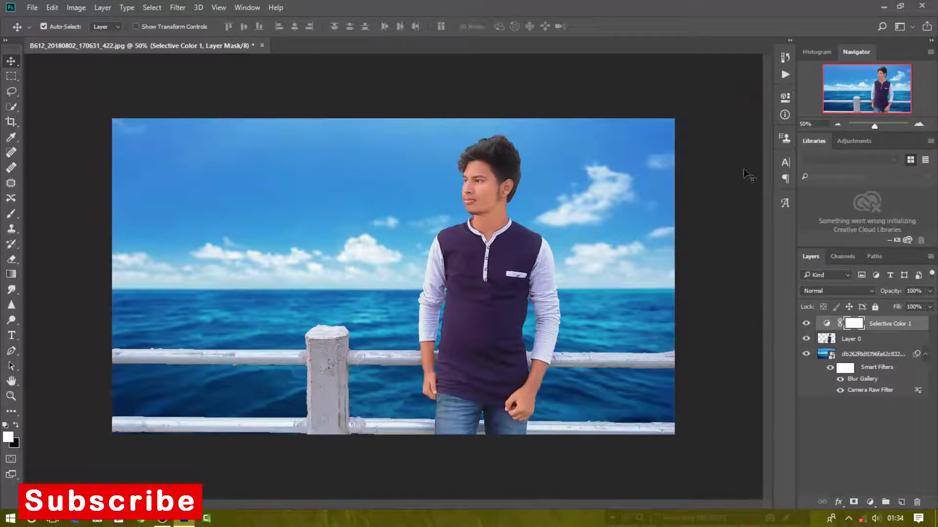
click(877, 354)
click(893, 324)
right_click(901, 324)
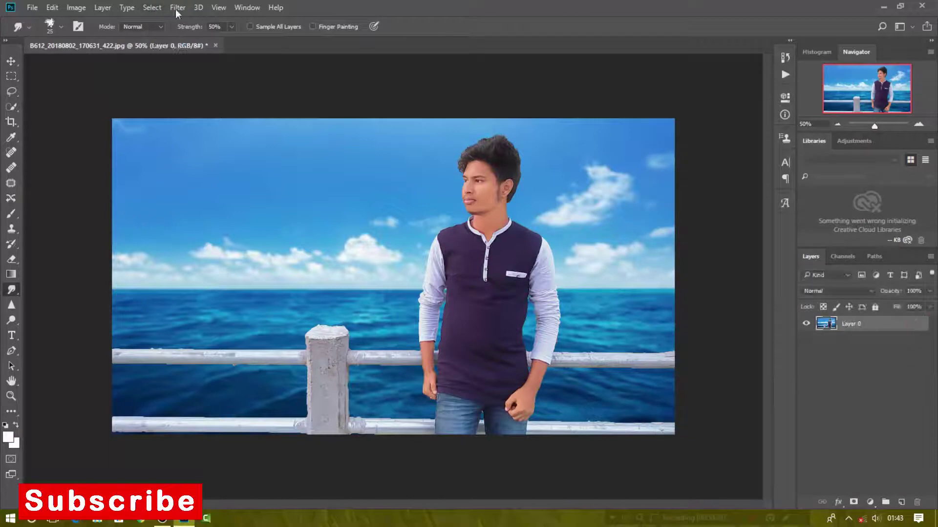
Step: Open the Camera Raw Filter, trying and then resetting exposure and contrast
click(177, 7)
click(204, 75)
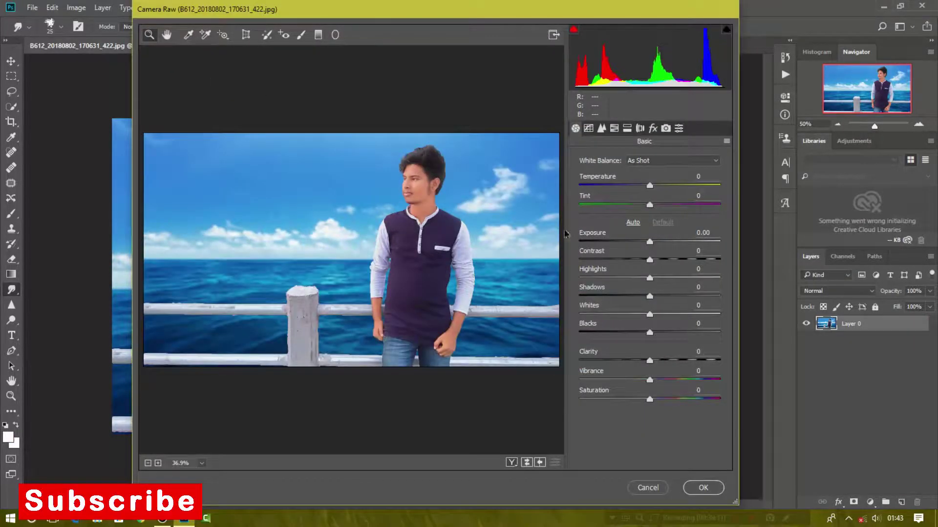
drag(650, 241, 645, 246)
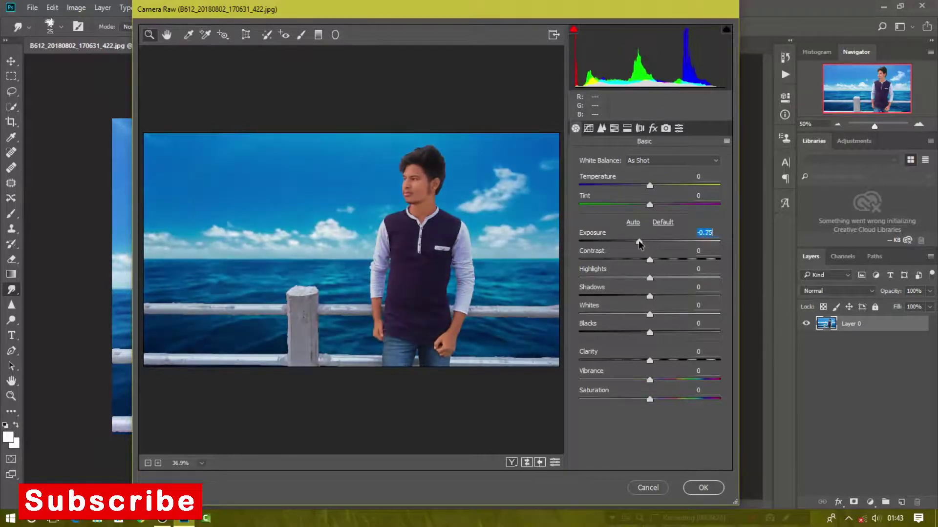
double_click(645, 241)
mouse_move(650, 260)
mouse_down()
mouse_move(612, 259)
mouse_move(648, 242)
mouse_up()
double_click(613, 259)
Step: Set Exposure to -0.10 and reset highlights, blacks and shadows to zero
click(650, 242)
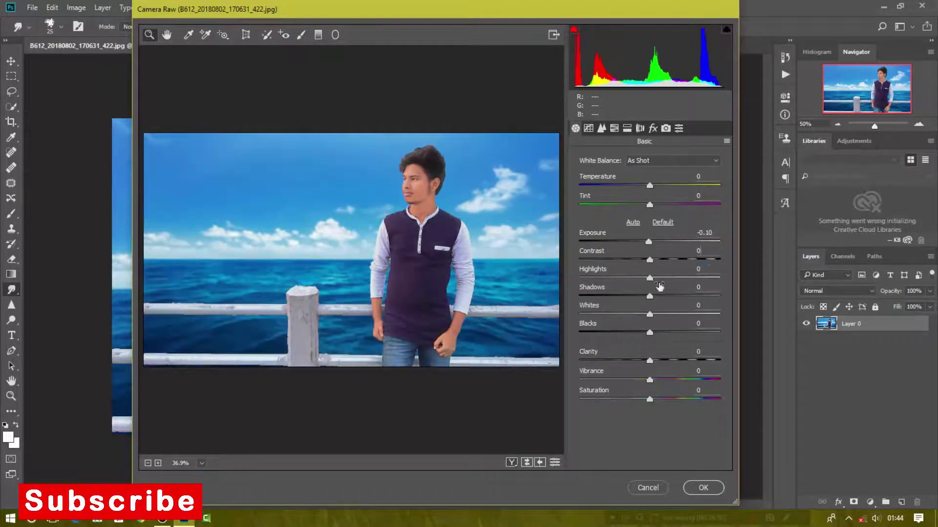
mouse_move(649, 278)
mouse_down()
mouse_move(683, 277)
mouse_move(676, 296)
mouse_move(662, 296)
mouse_up()
double_click(683, 277)
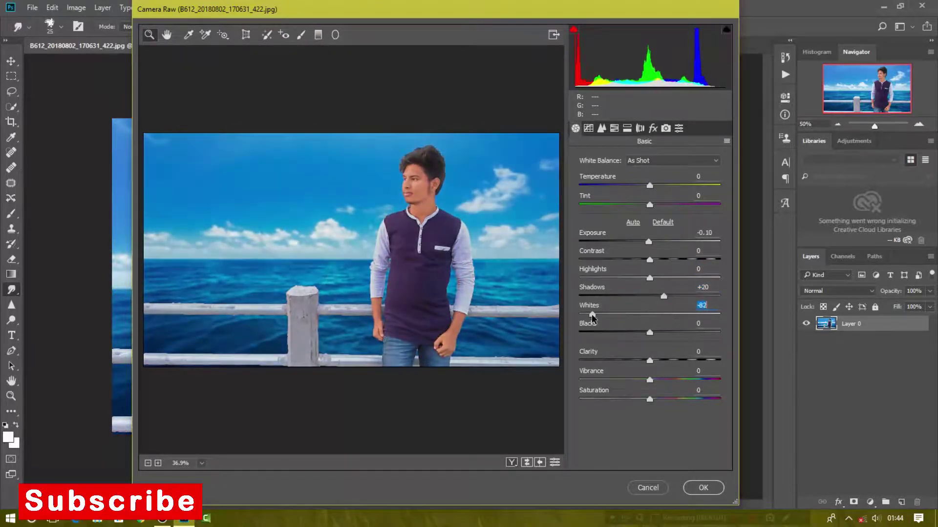
drag(649, 332, 666, 337)
double_click(660, 333)
double_click(653, 296)
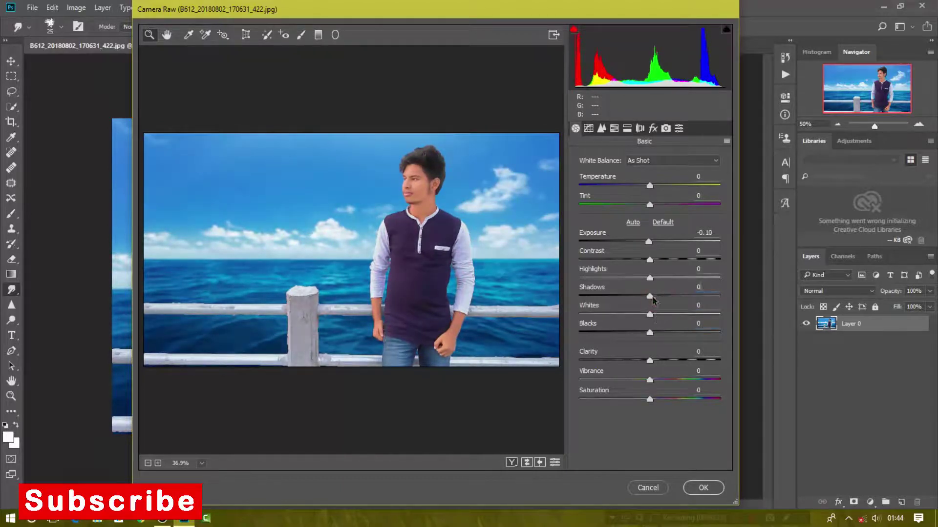
Step: Add luminance noise reduction in the Detail panel, leaving sharpening at zero
click(601, 128)
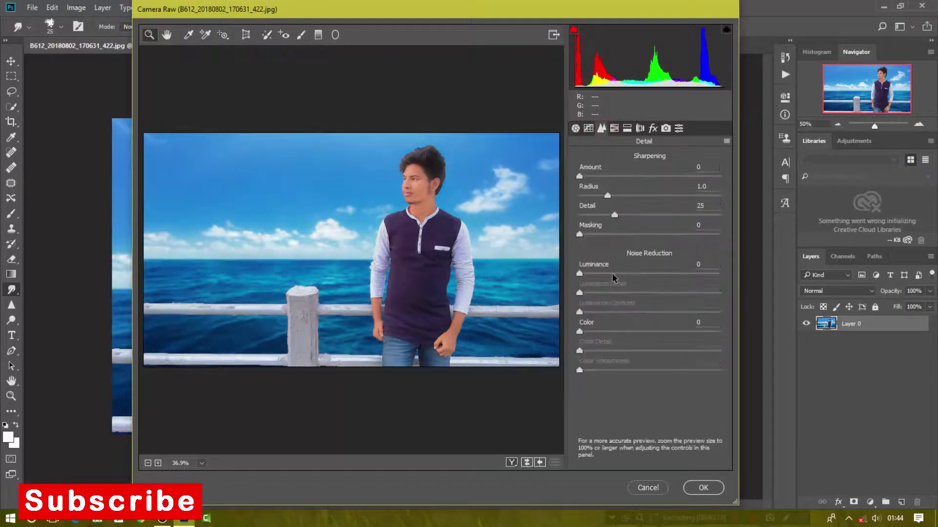
mouse_move(579, 274)
mouse_down()
mouse_move(612, 273)
mouse_move(581, 274)
mouse_up()
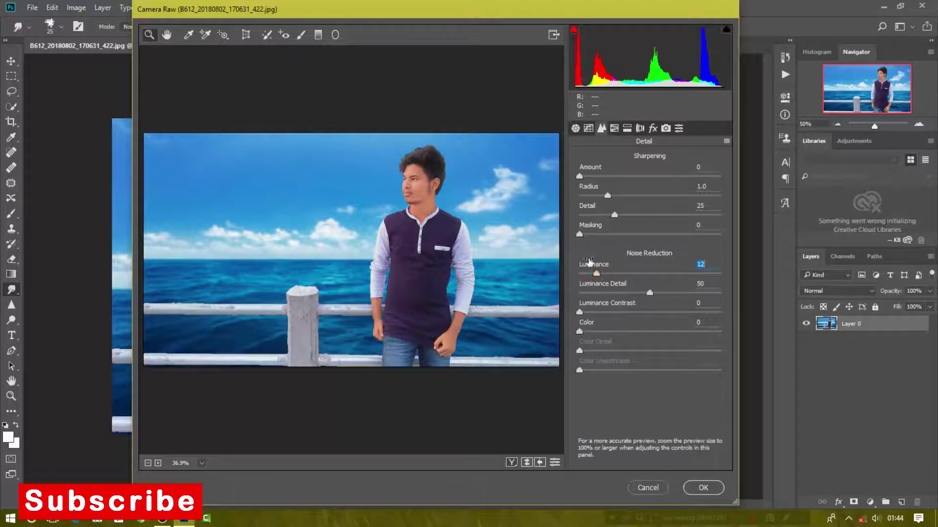
drag(606, 176, 651, 176)
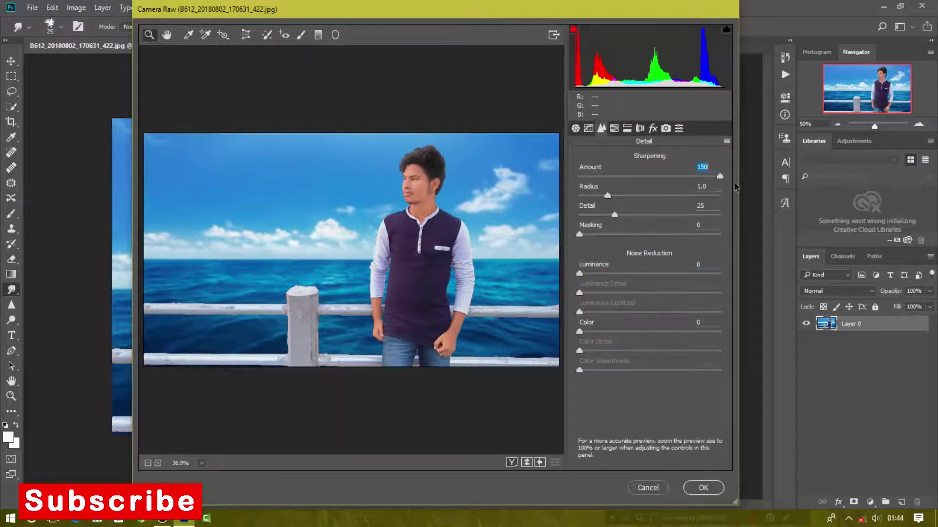
drag(743, 187, 578, 185)
drag(595, 273, 680, 259)
Step: In HSL, set Aquas hue and luminance to +100, resetting yellow hue and aqua/blue saturation
click(614, 128)
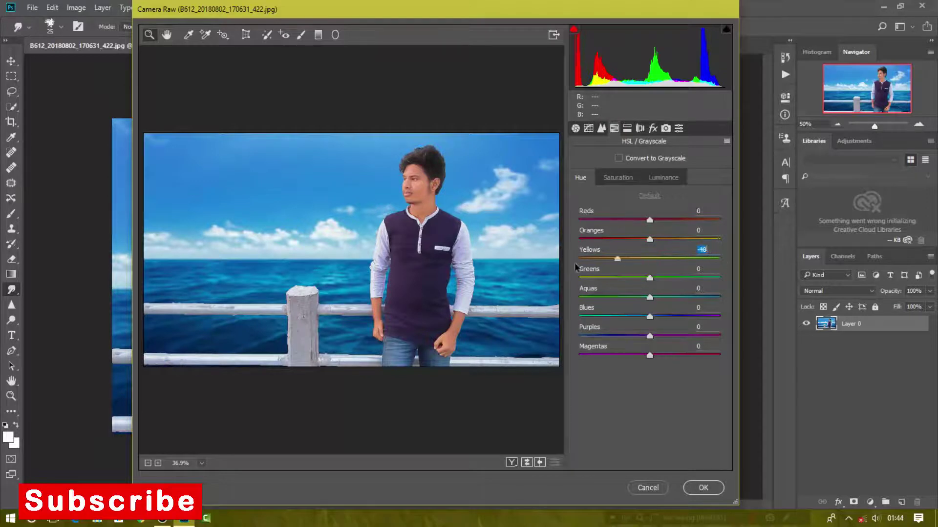
double_click(680, 258)
mouse_move(650, 297)
mouse_down()
mouse_move(736, 299)
mouse_move(526, 320)
mouse_up()
click(618, 177)
double_click(686, 297)
double_click(579, 316)
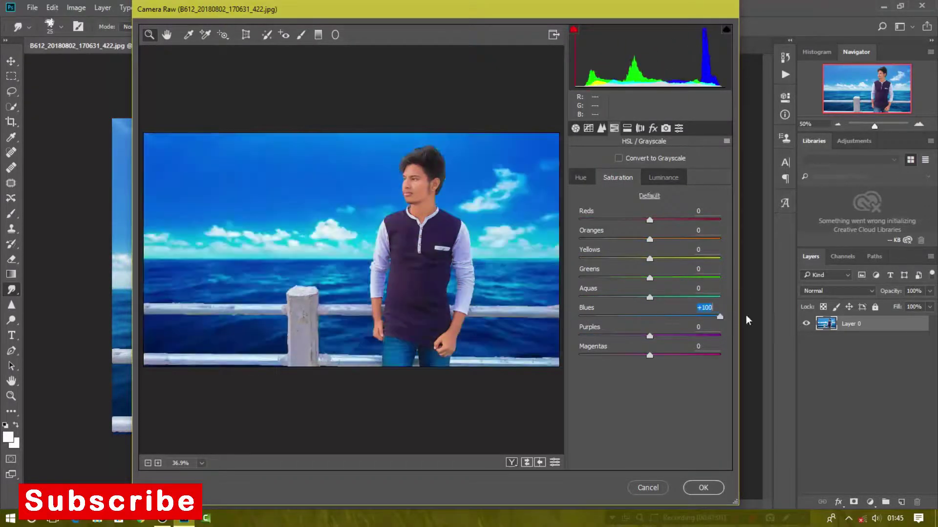
text(0)
click(664, 178)
mouse_move(650, 297)
mouse_down()
mouse_move(576, 298)
mouse_move(737, 297)
mouse_up()
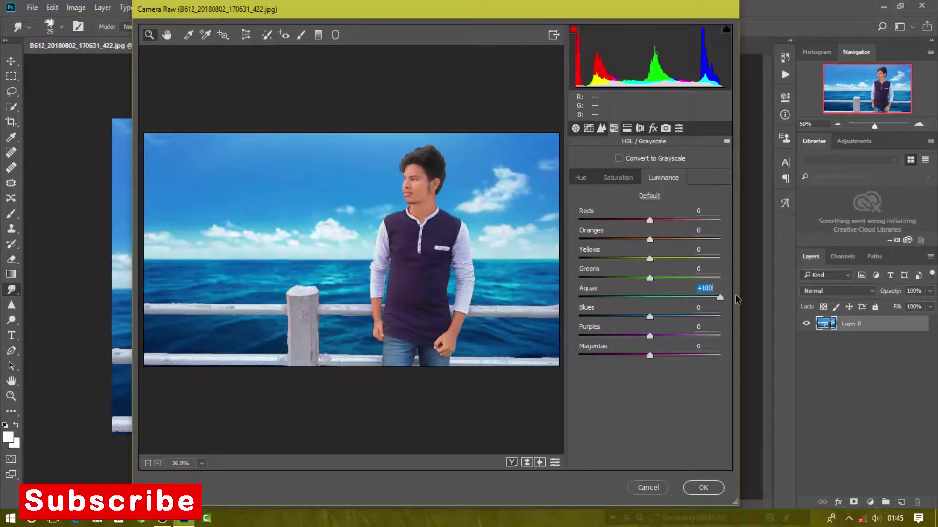
click(712, 317)
Step: Add a -20 post-crop vignette and apply the Camera Raw edits
click(653, 128)
mouse_move(650, 322)
mouse_down()
mouse_move(614, 324)
mouse_move(635, 324)
mouse_up()
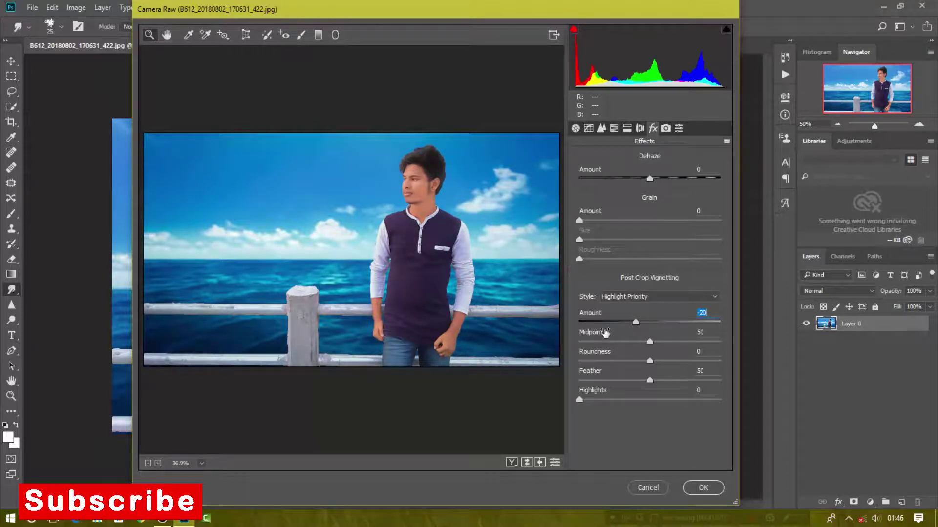
click(704, 488)
key(ctrl+plus)
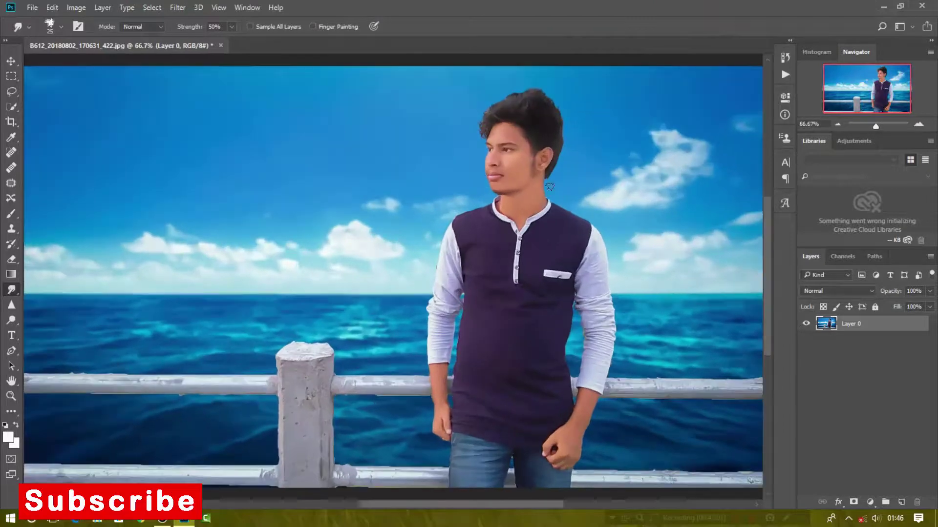
key(ctrl+plus)
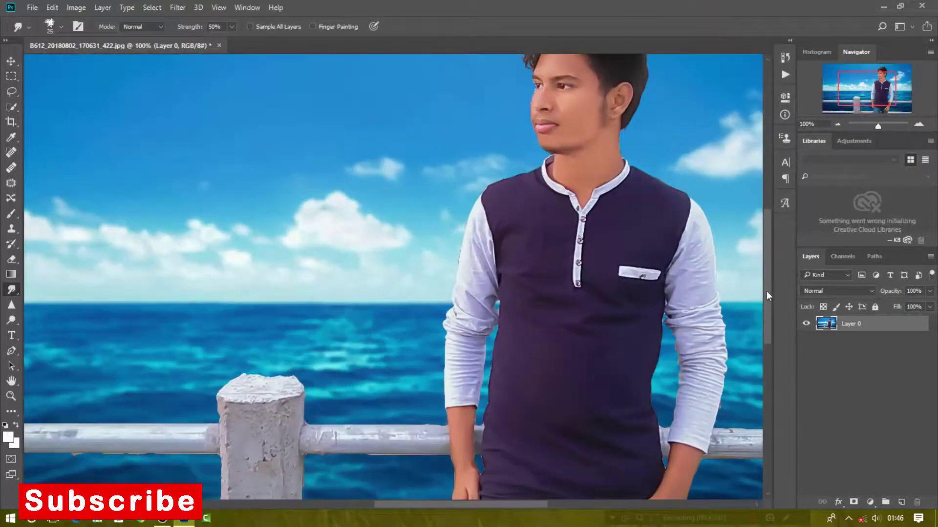
mouse_move(766, 291)
mouse_down()
mouse_move(767, 260)
mouse_move(767, 347)
mouse_up()
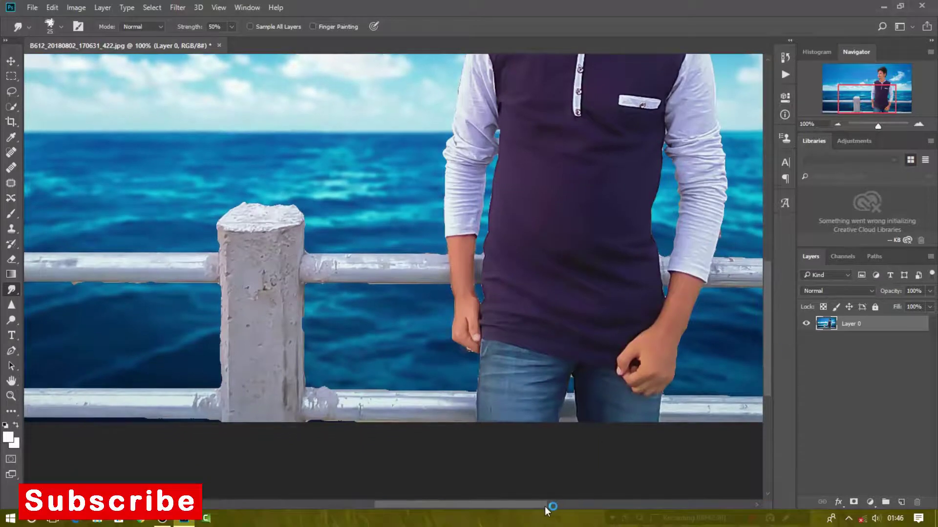
mouse_move(542, 506)
mouse_down()
mouse_move(611, 508)
mouse_move(485, 494)
mouse_move(533, 494)
mouse_up()
key(ctrl+minus)
key(ctrl+minus)
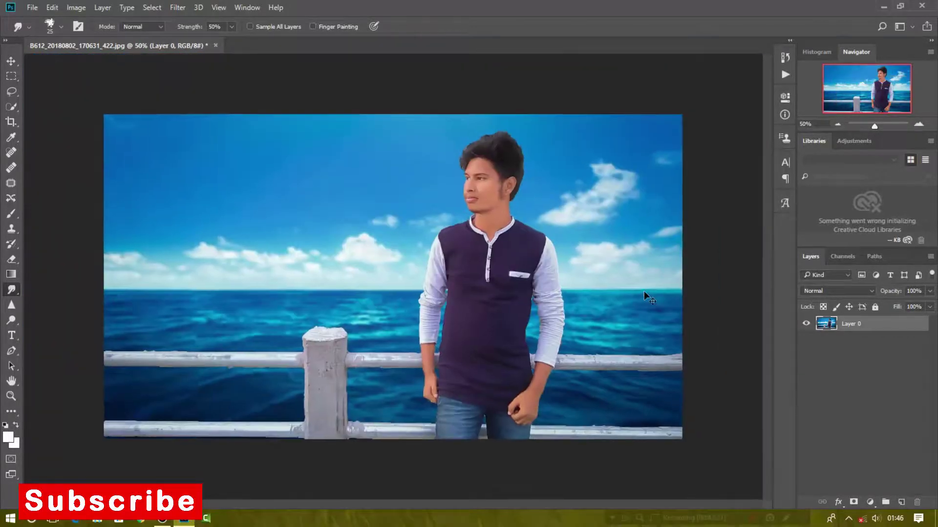
key(ctrl+plus)
key(ctrl+plus)
Step: Zoom in to 300%, shrink the Smudge brush, and smudge the face edge beside the eye
key(ctrl+plus)
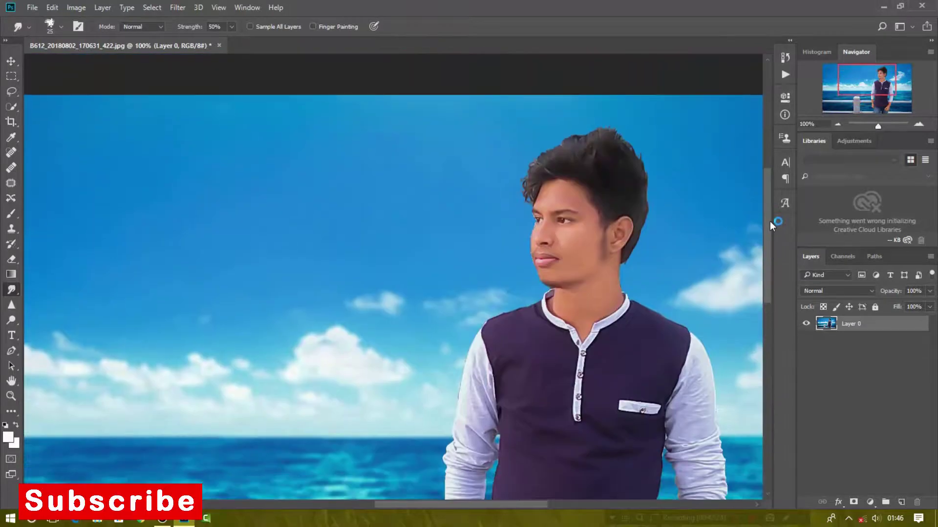
key(ctrl+plus)
key(ctrl+plus)
drag(430, 503, 500, 506)
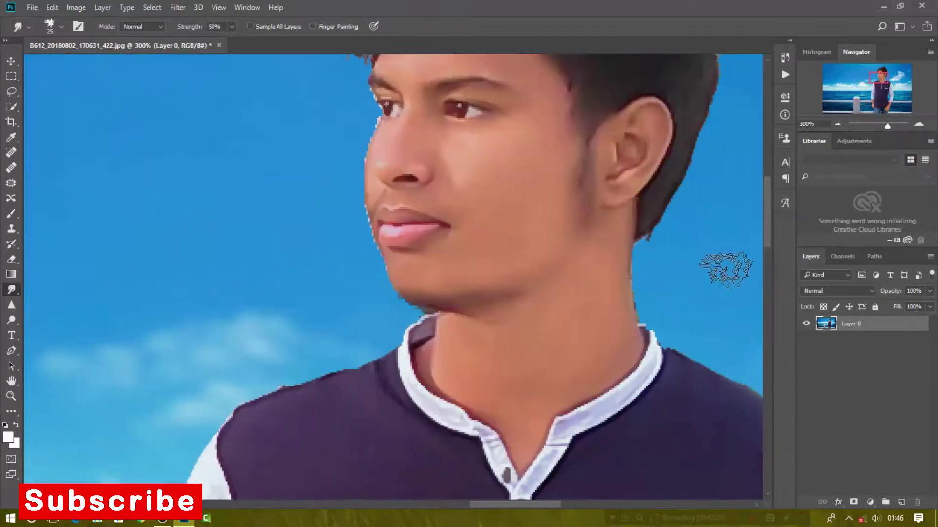
drag(768, 234, 769, 220)
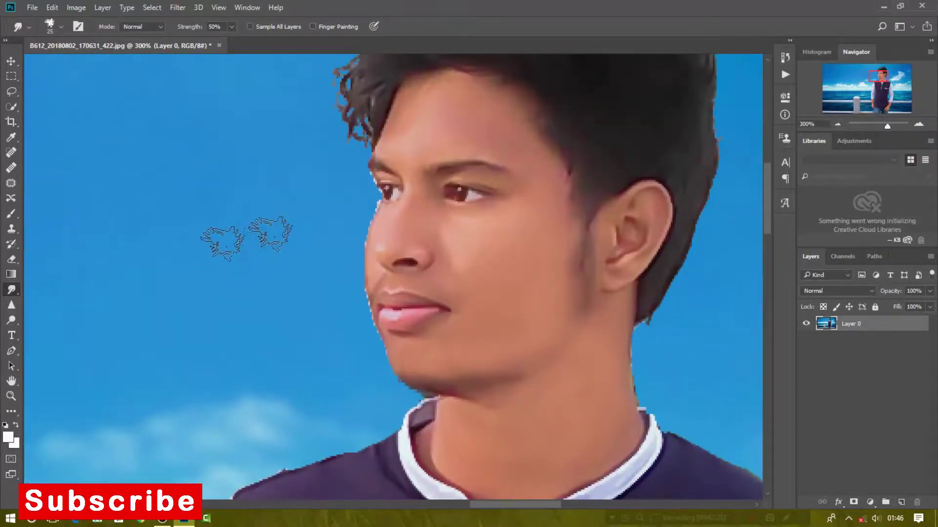
key(bracketleft)
key(bracketleft)
key(bracketleft)
key(bracketleft)
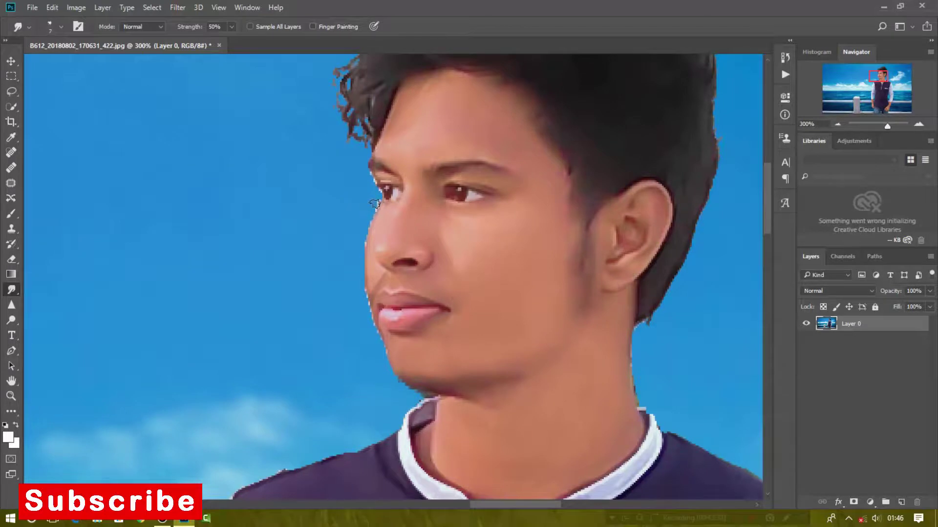
drag(376, 202, 375, 200)
scroll(767, 259, down, 5)
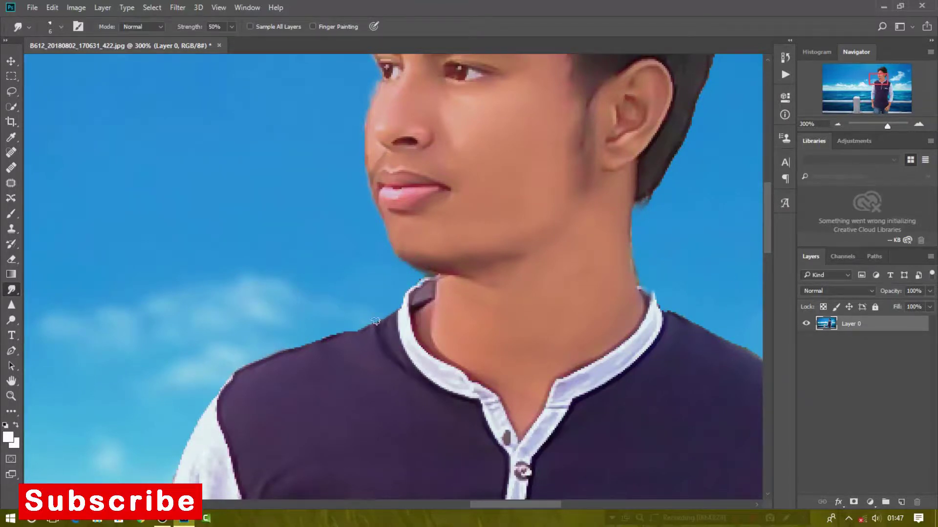
Step: At 200% zoom, smudge the left shoulder edge and the orange fringe under the rail
key(ctrl+minus)
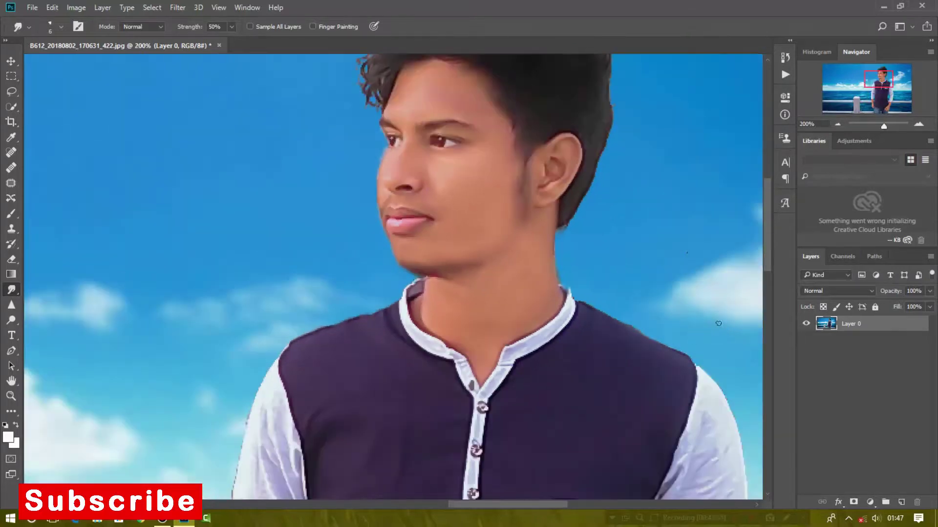
drag(767, 202, 767, 263)
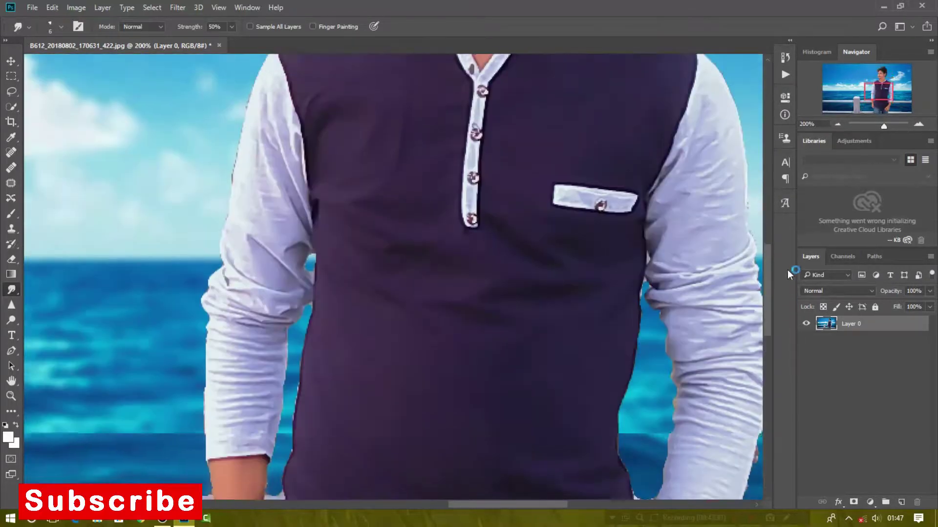
drag(250, 111, 243, 140)
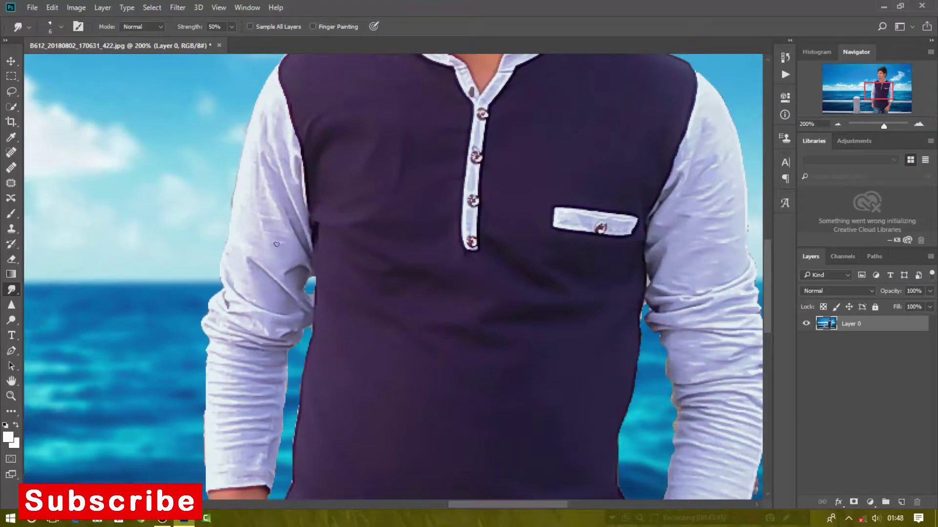
scroll(577, 457, right, 3)
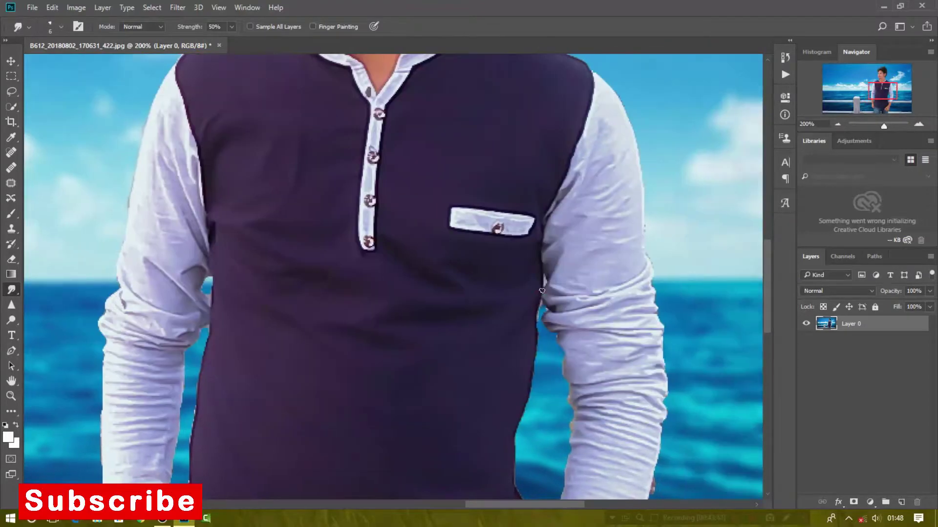
drag(768, 290, 768, 381)
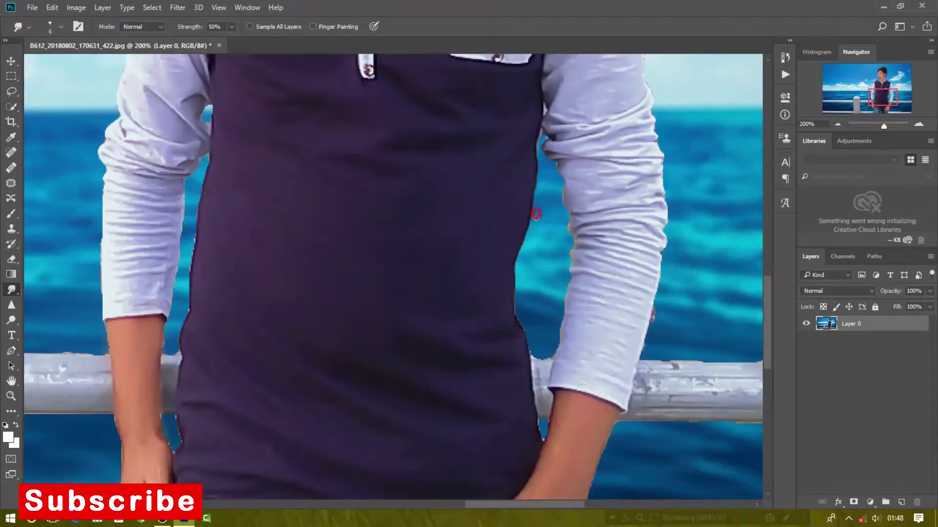
scroll(315, 147, left, 10)
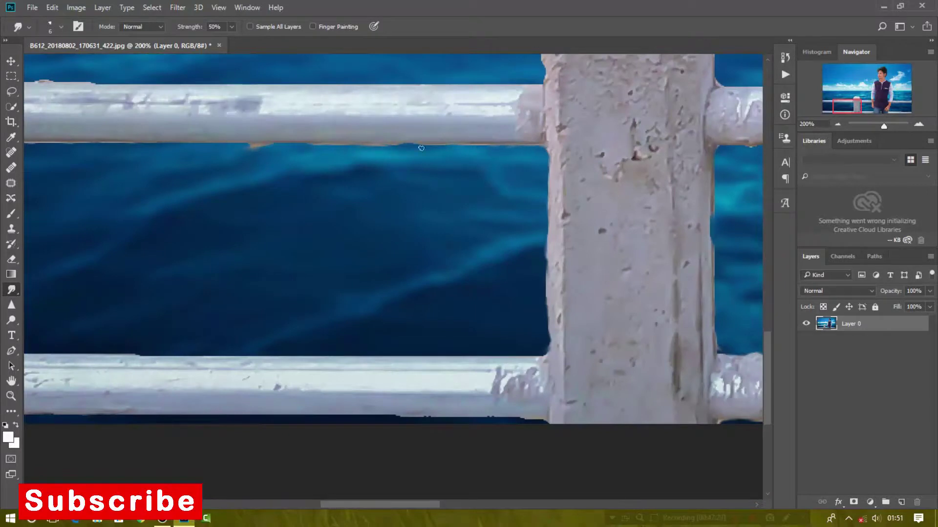
drag(421, 148, 93, 145)
Step: Smudge the rail's top edge and the top edge and corner of the post
drag(430, 506, 367, 506)
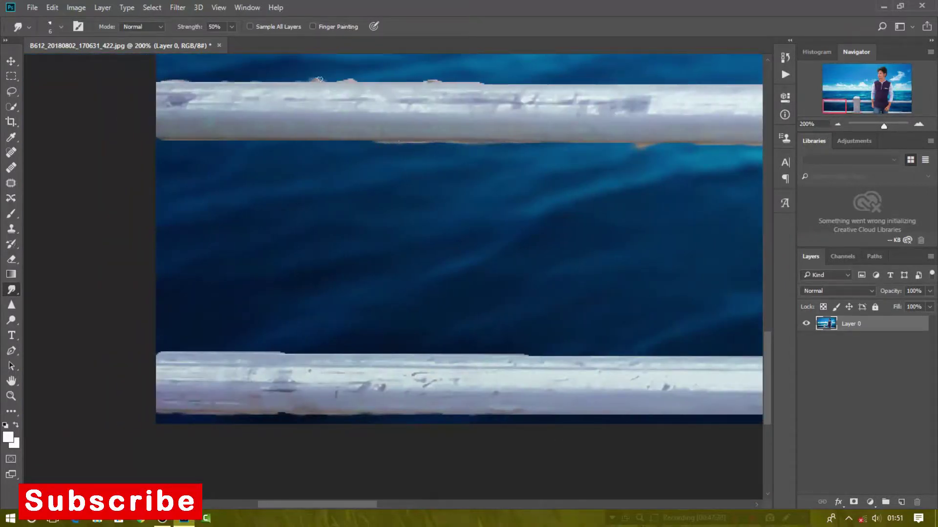
drag(320, 79, 464, 83)
click(445, 503)
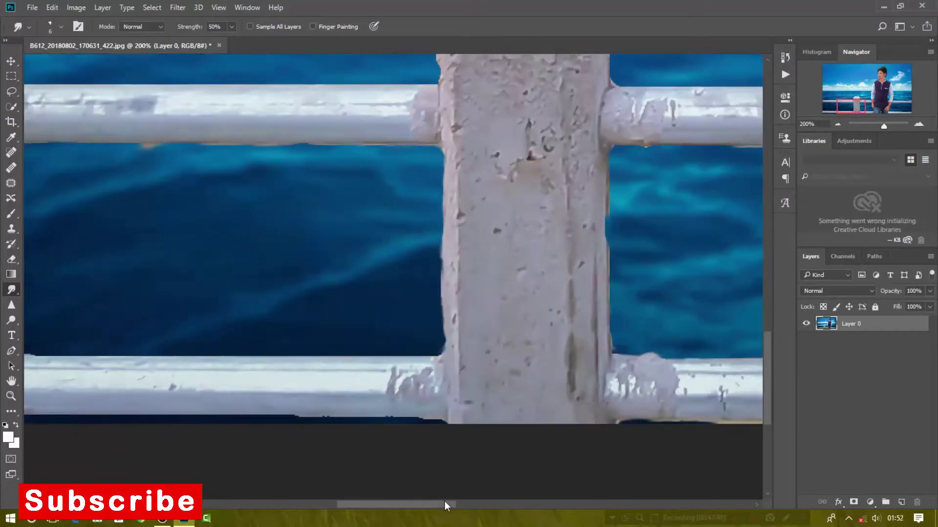
click(769, 325)
drag(540, 238, 522, 243)
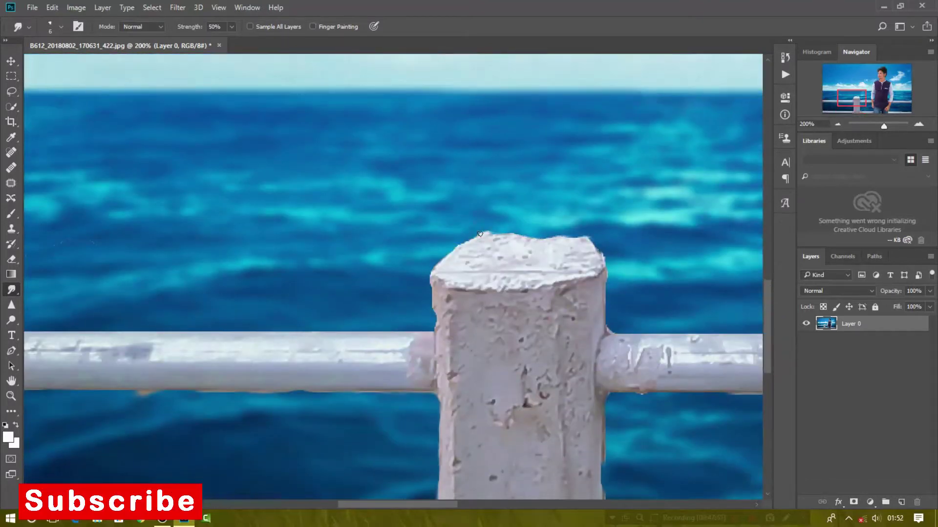
drag(439, 258, 451, 285)
key(ctrl+minus)
key(ctrl+minus)
key(ctrl+minus)
key(ctrl+minus)
key(ctrl+plus)
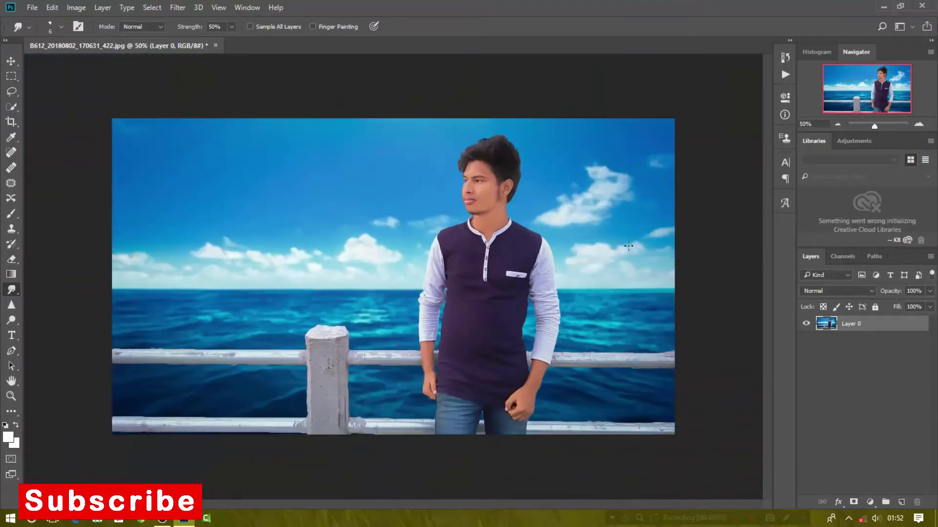
key(ctrl+plus)
key(ctrl+plus)
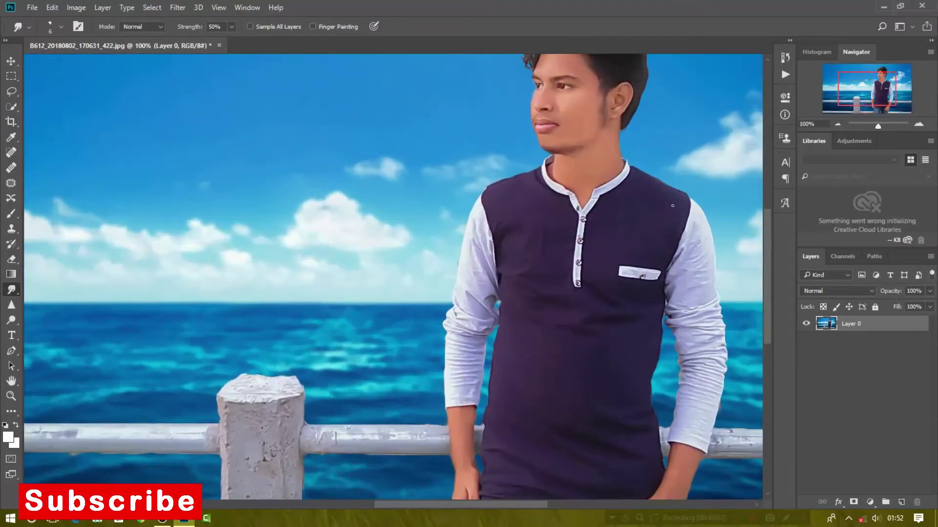
drag(768, 276, 779, 310)
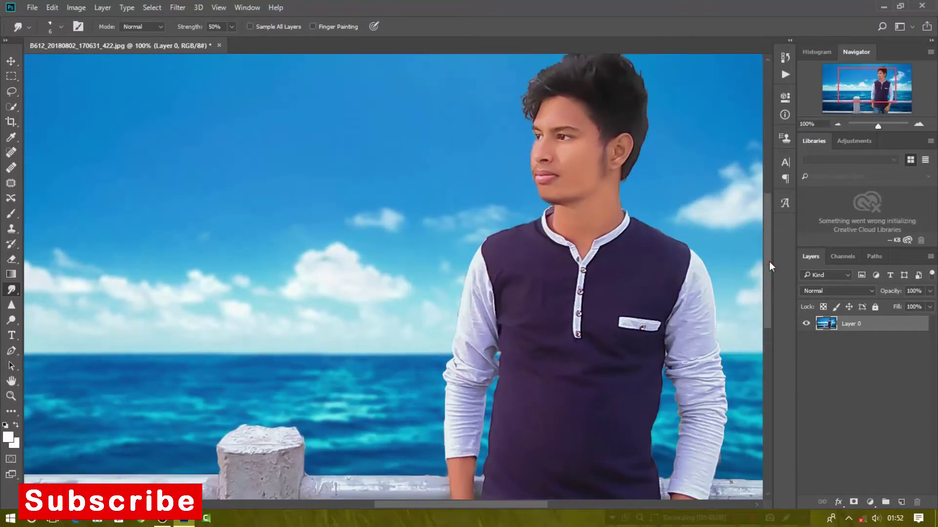
scroll(779, 310, down, 3)
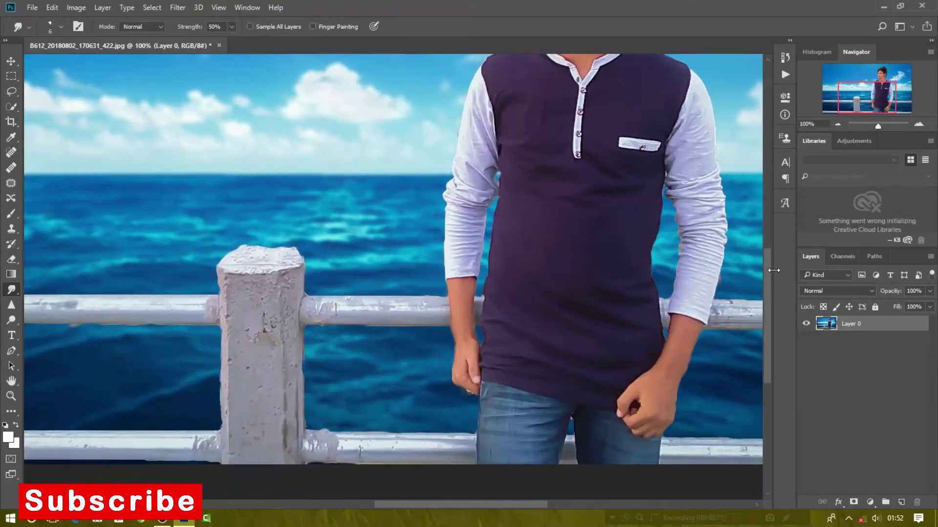
key(ctrl+minus)
key(ctrl+minus)
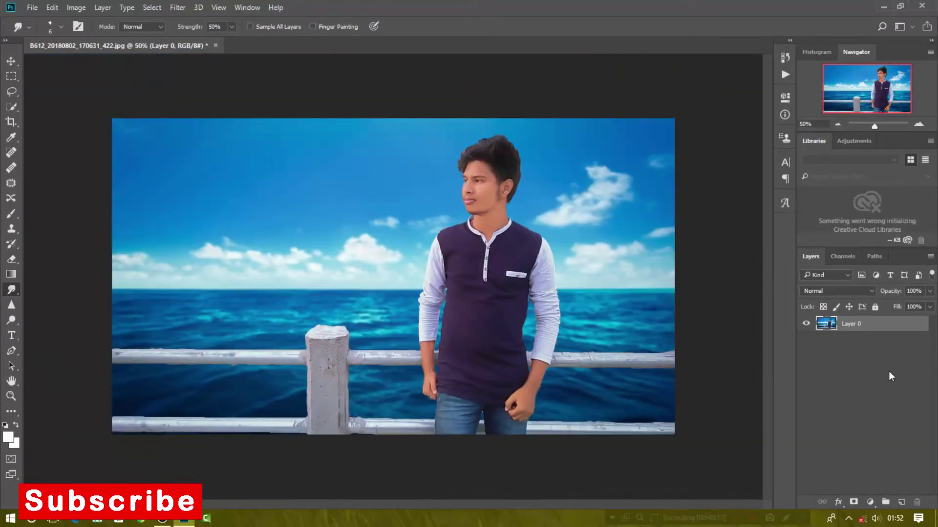